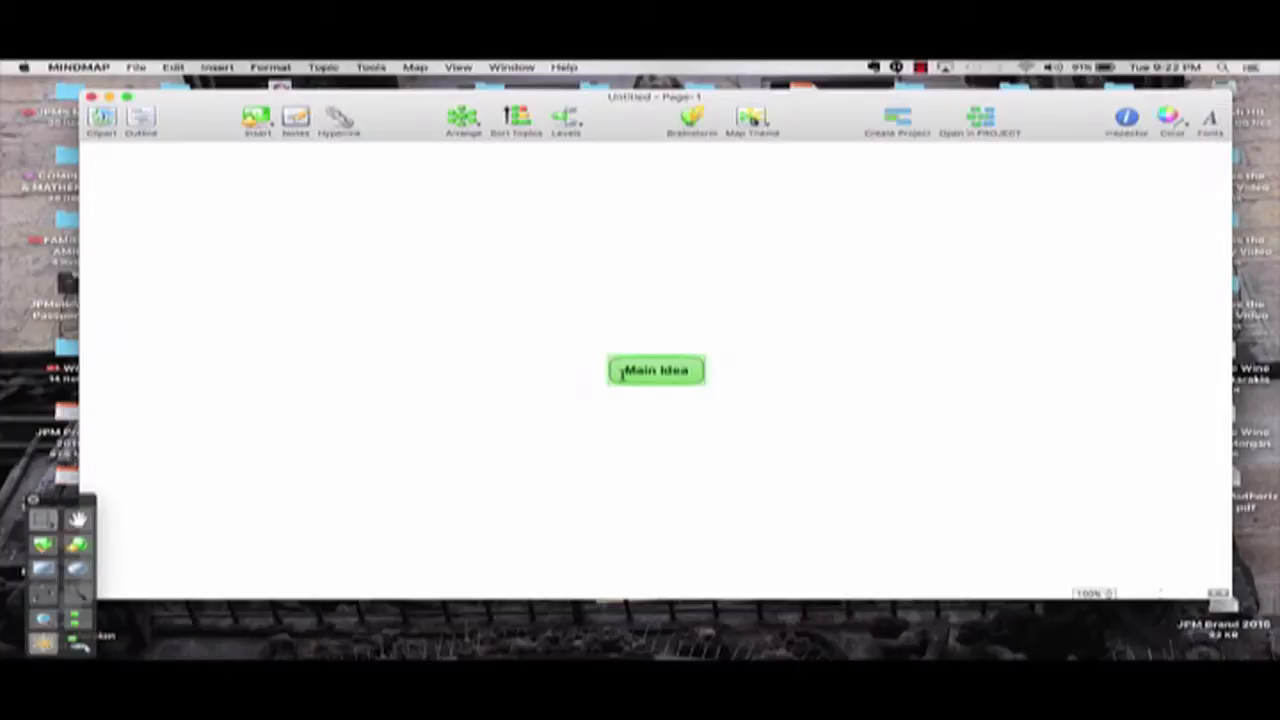
- Deselect Main Idea and cycle the map theme until the central topic becomes an orange box
{"action": "left_click", "coordinate": [605, 355]}
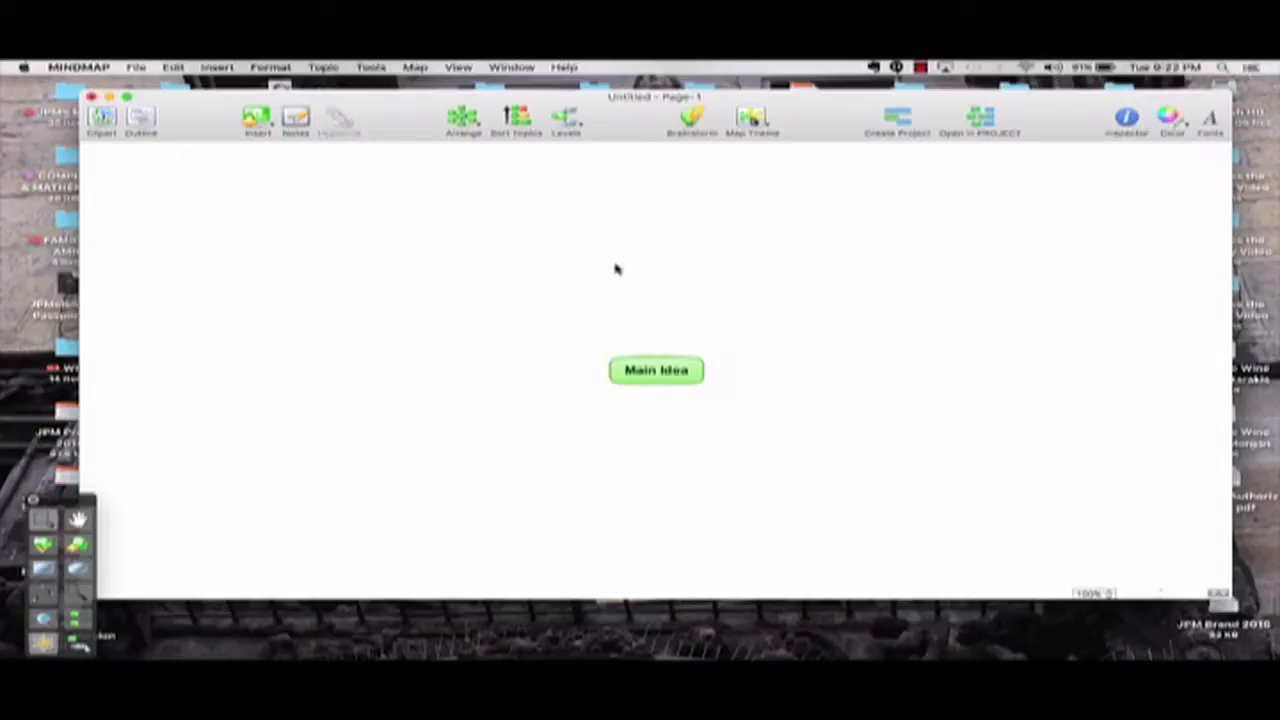
{"action": "left_click", "coordinate": [748, 118]}
{"action": "left_click", "coordinate": [748, 118]}
{"action": "left_click", "coordinate": [748, 118]}
{"action": "left_click", "coordinate": [748, 118]}
{"action": "left_click", "coordinate": [748, 118]}
- Add a main topic to Main Idea and a subtopic to that new topic
{"action": "right_click", "coordinate": [693, 384]}
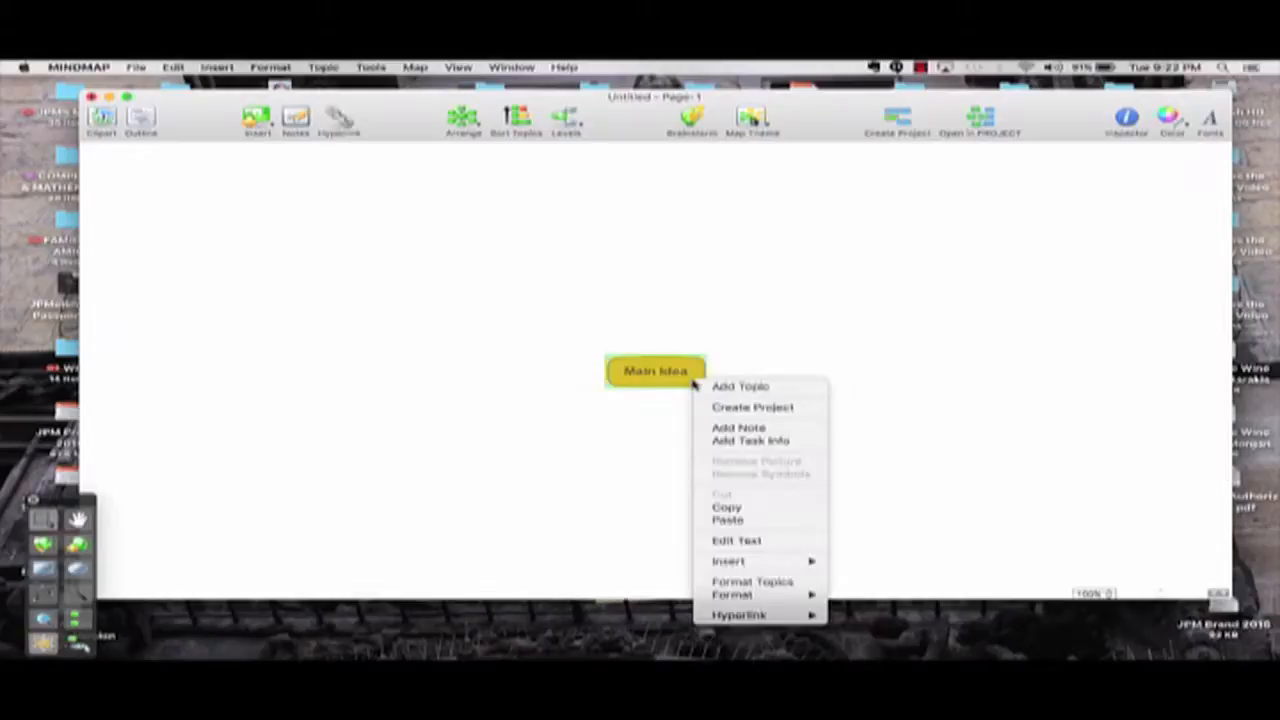
{"action": "left_click", "coordinate": [705, 386]}
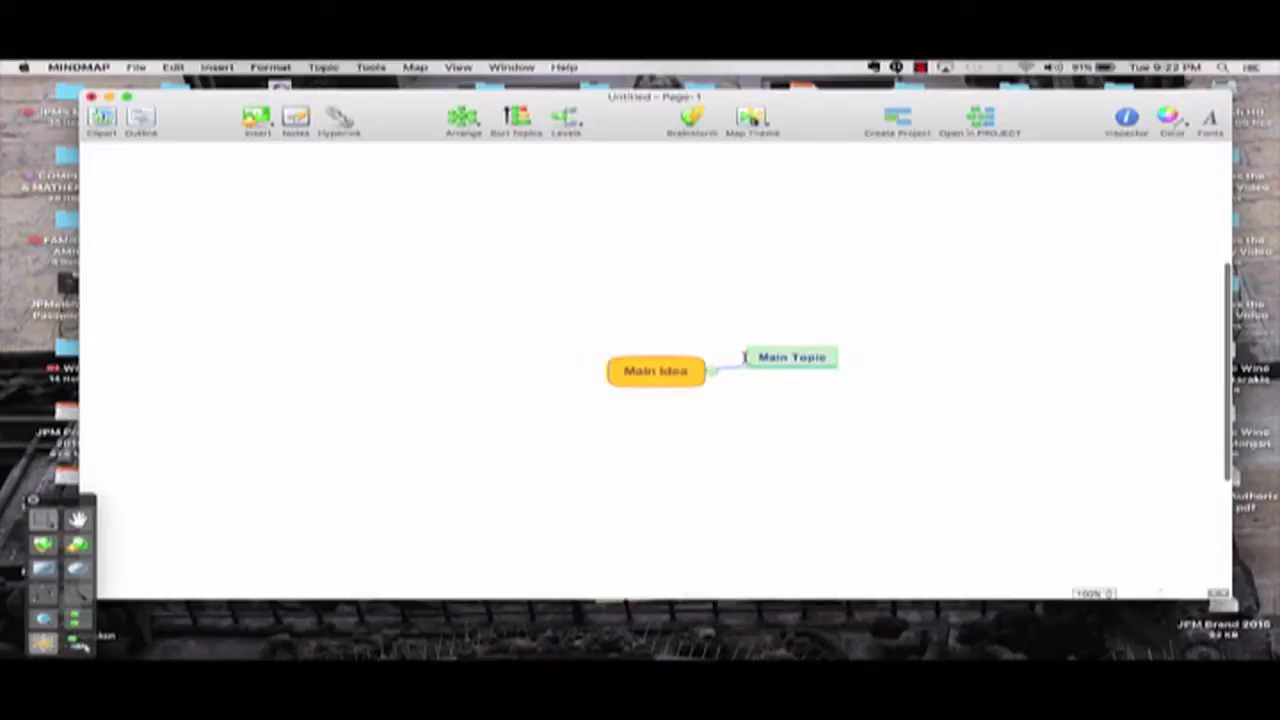
{"action": "right_click", "coordinate": [799, 355]}
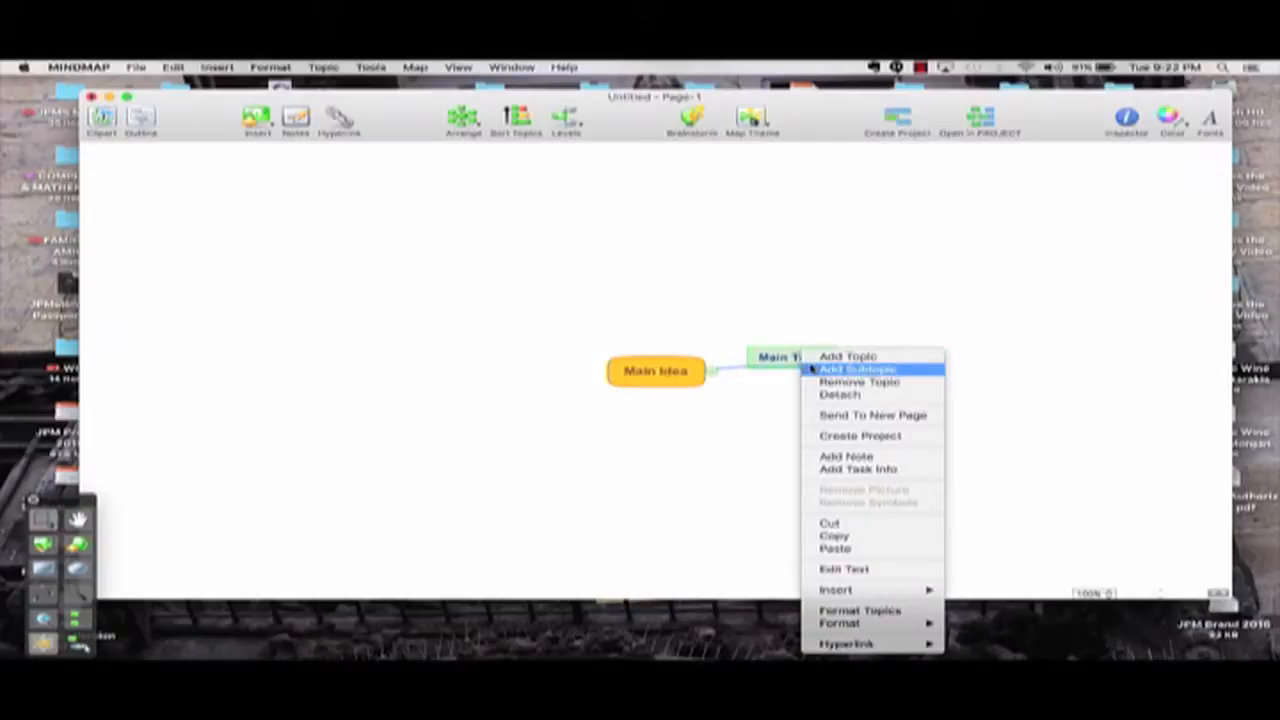
{"action": "left_click", "coordinate": [856, 369]}
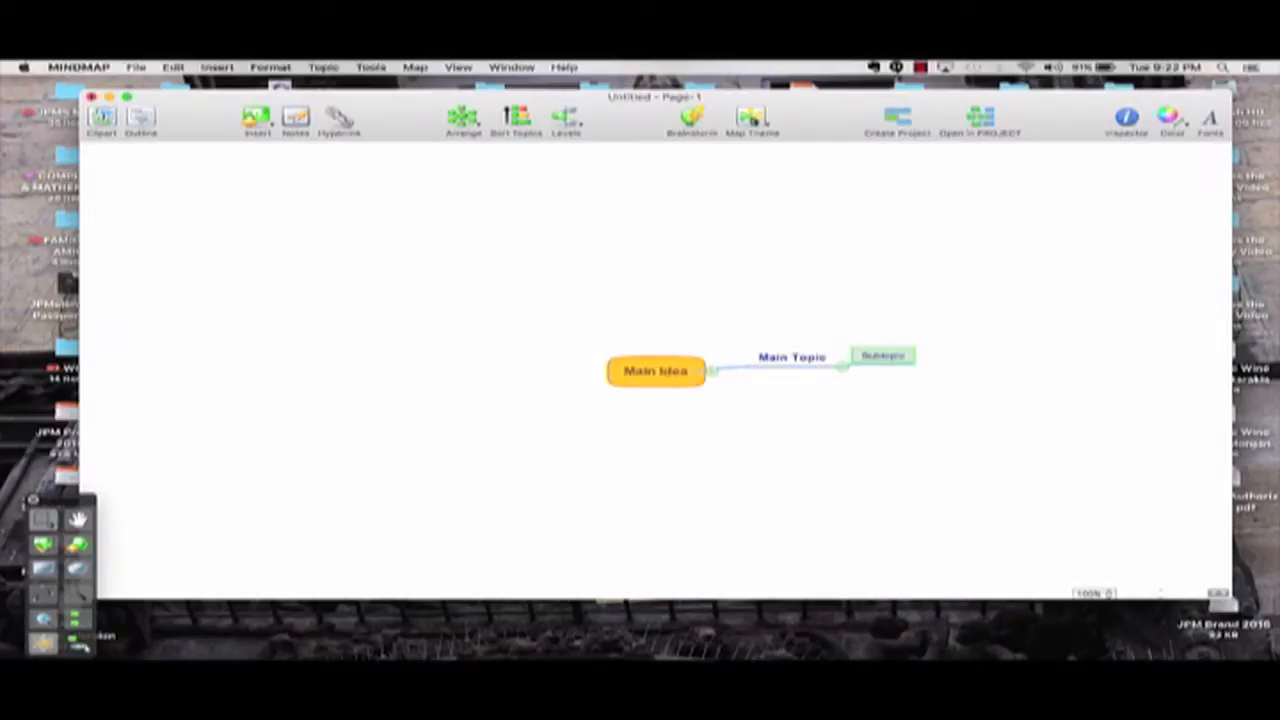
- Attach a note to Main Idea containing the person's name followed by ": notes"
{"action": "right_click", "coordinate": [660, 376]}
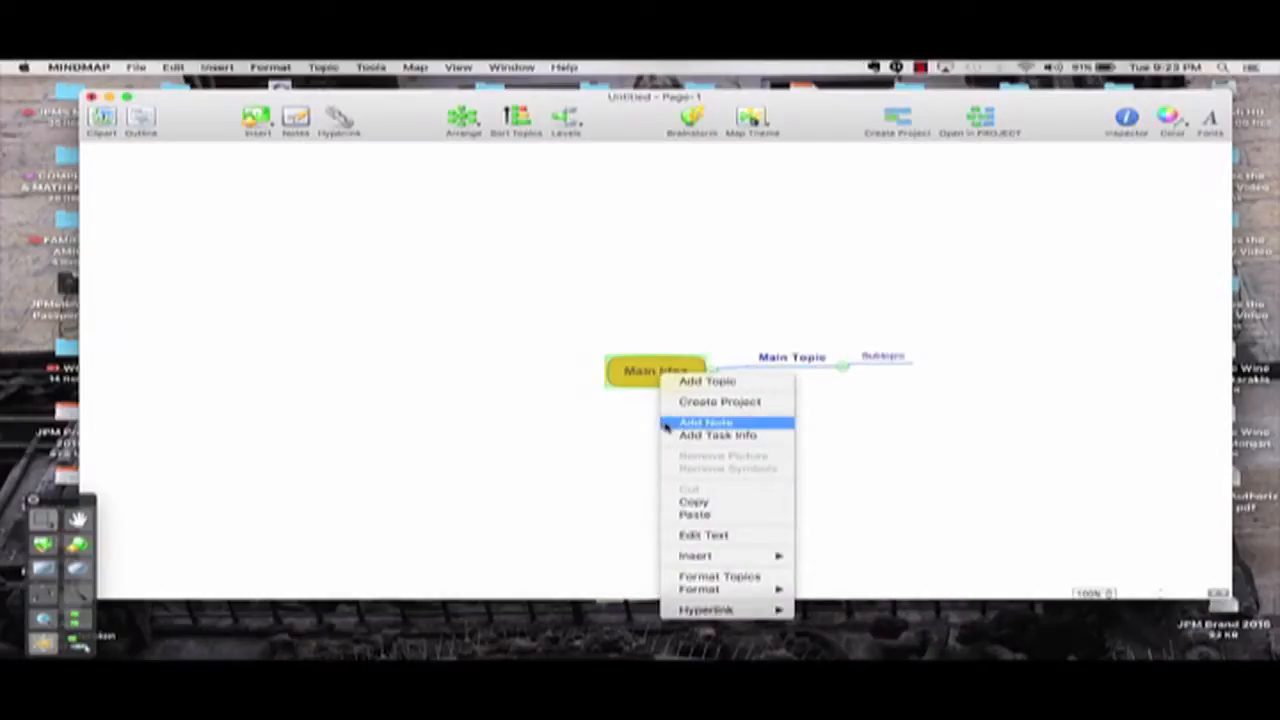
{"action": "left_click", "coordinate": [664, 422]}
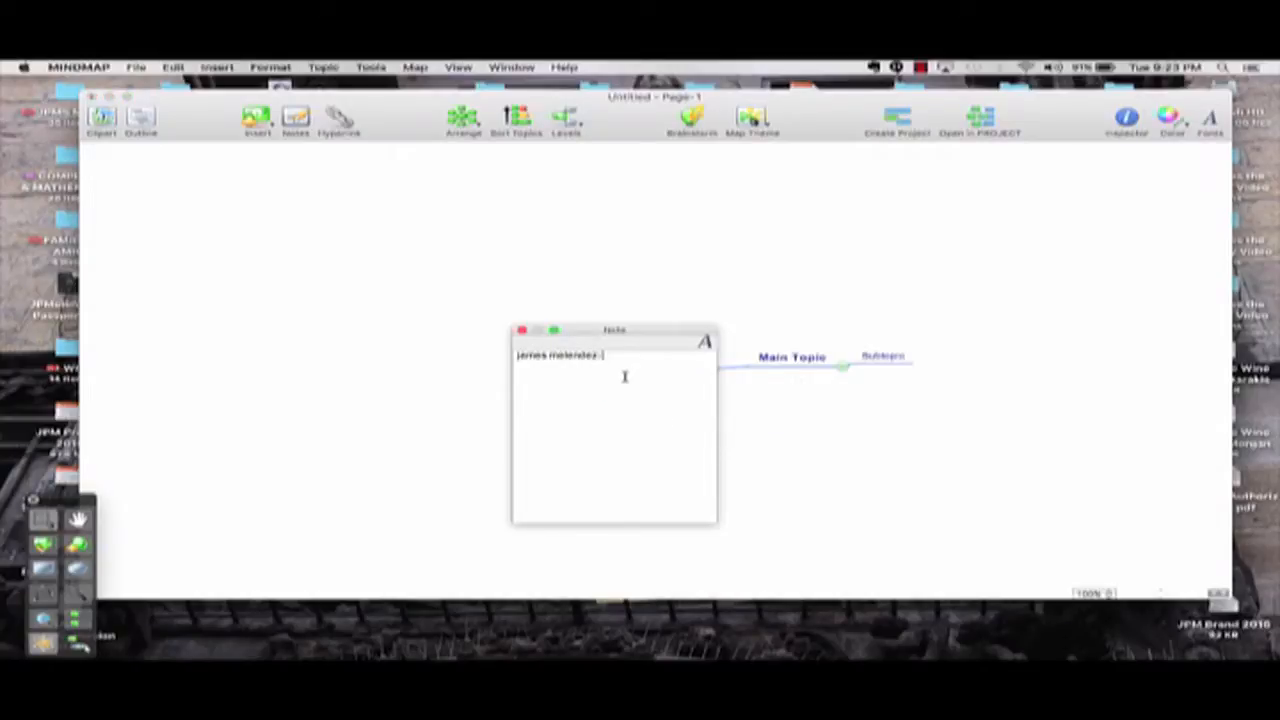
{"action": "type", "text": ": notes"}
{"action": "left_click", "coordinate": [521, 330]}
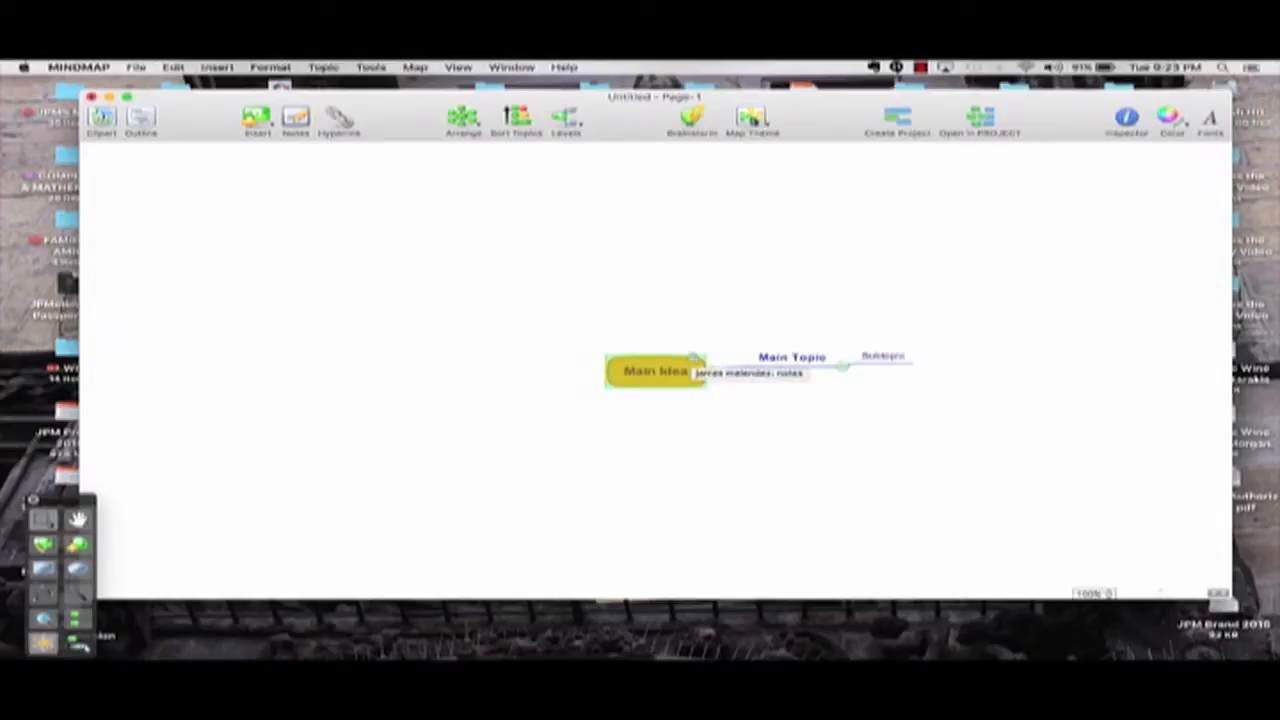
- Move the Main Topic branch above Main Idea and switch to the green map theme with an orange oval subtopic
{"action": "left_click_drag", "start_coordinate": [843, 368], "coordinate": [730, 310]}
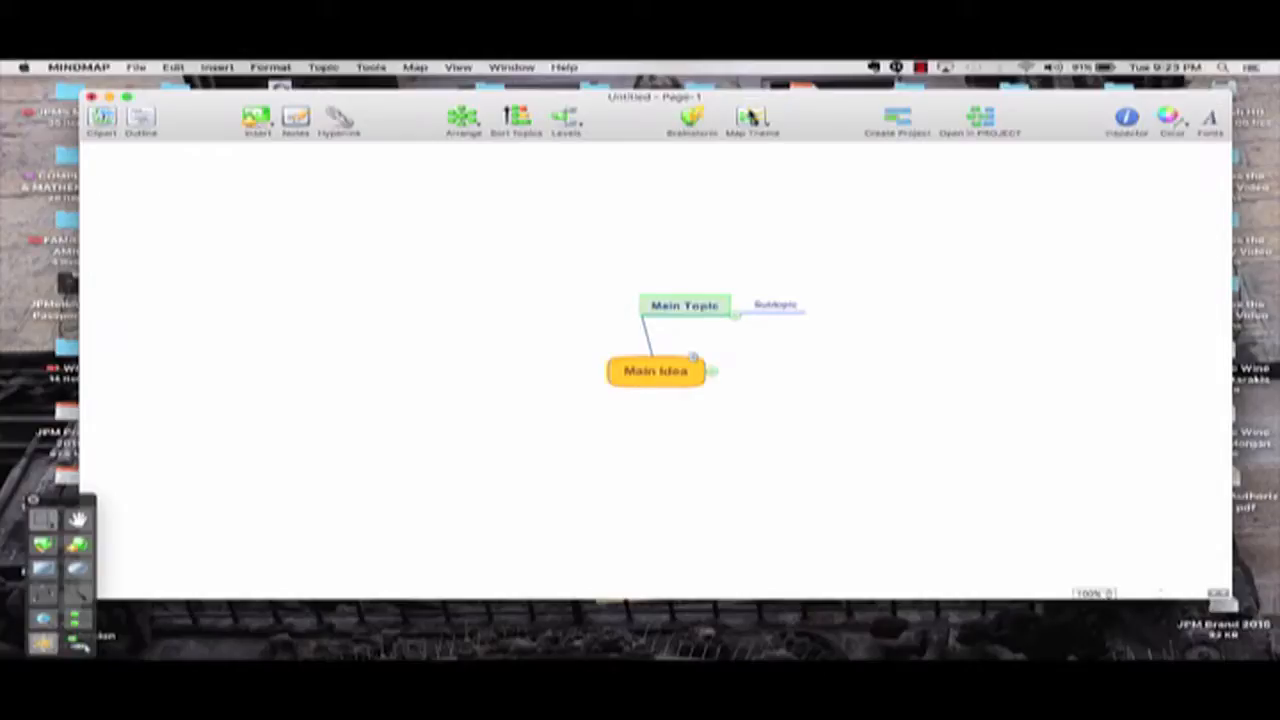
{"action": "left_click", "coordinate": [750, 116]}
{"action": "left_click", "coordinate": [750, 116]}
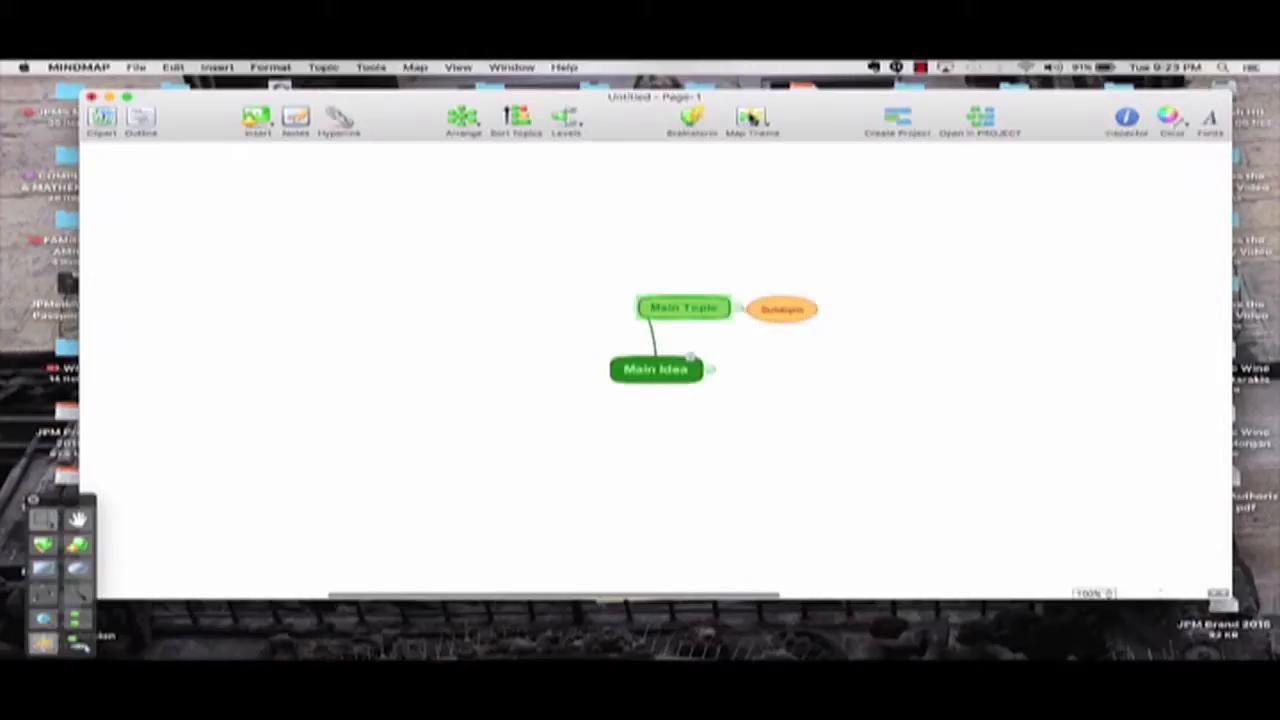
- Set the page background to the web-safe grey CCCCCC
{"action": "right_click", "coordinate": [711, 180]}
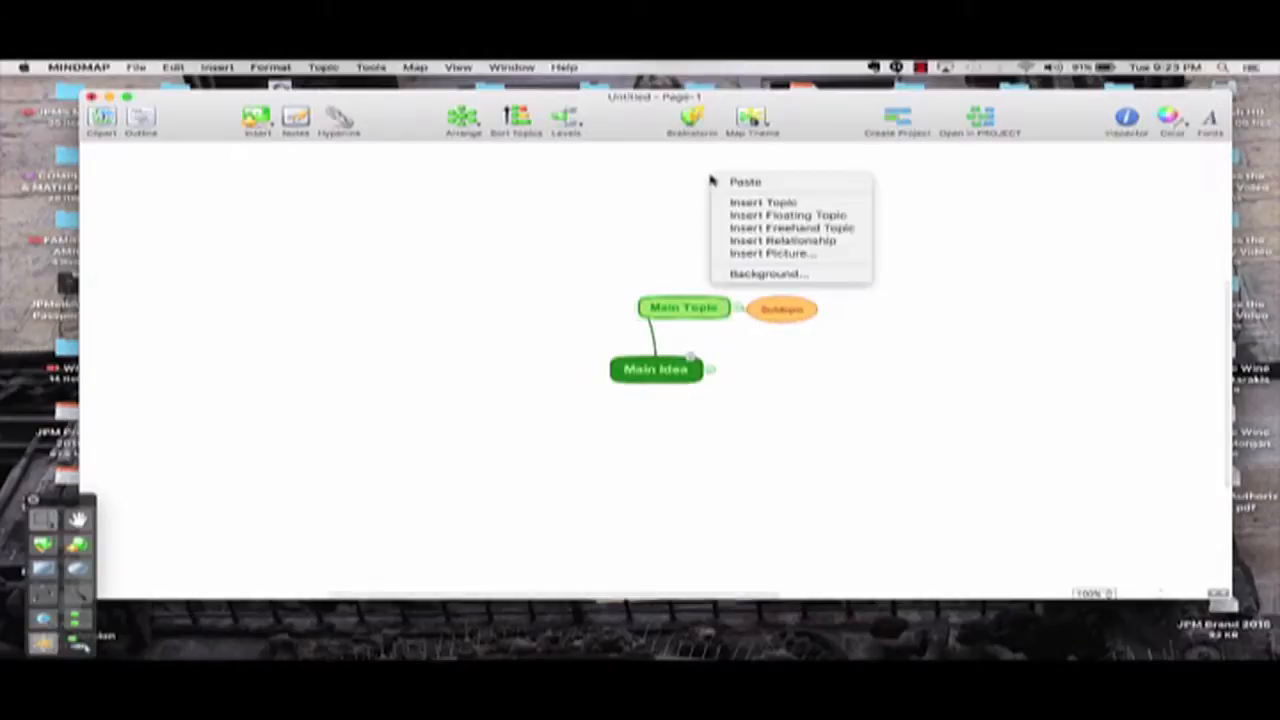
{"action": "left_click", "coordinate": [755, 273]}
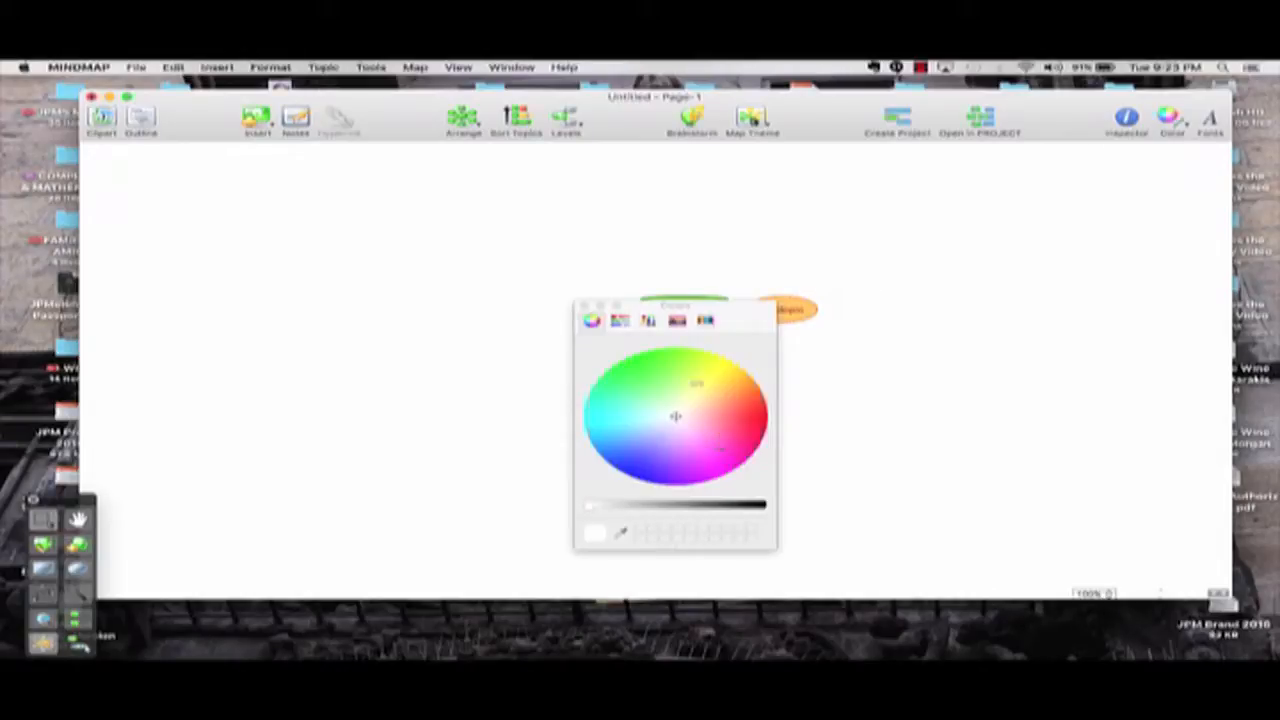
{"action": "left_click", "coordinate": [677, 320]}
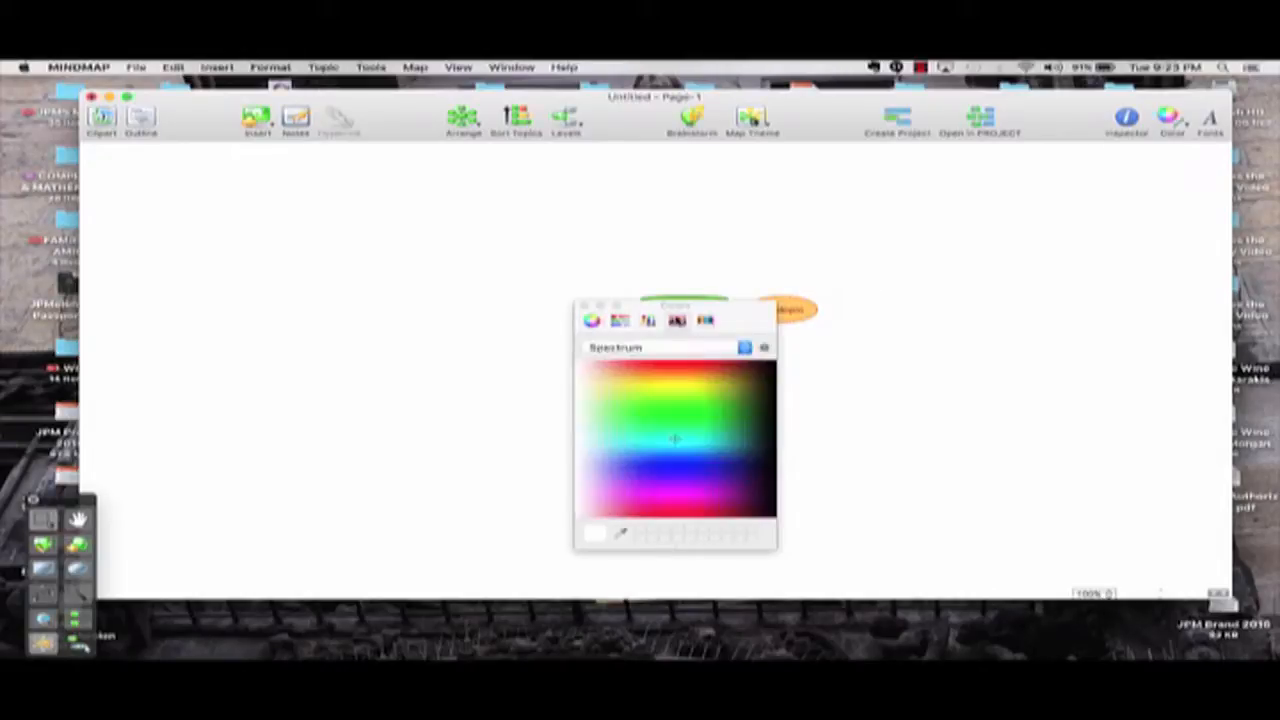
{"action": "left_click", "coordinate": [706, 321]}
{"action": "left_click", "coordinate": [648, 320]}
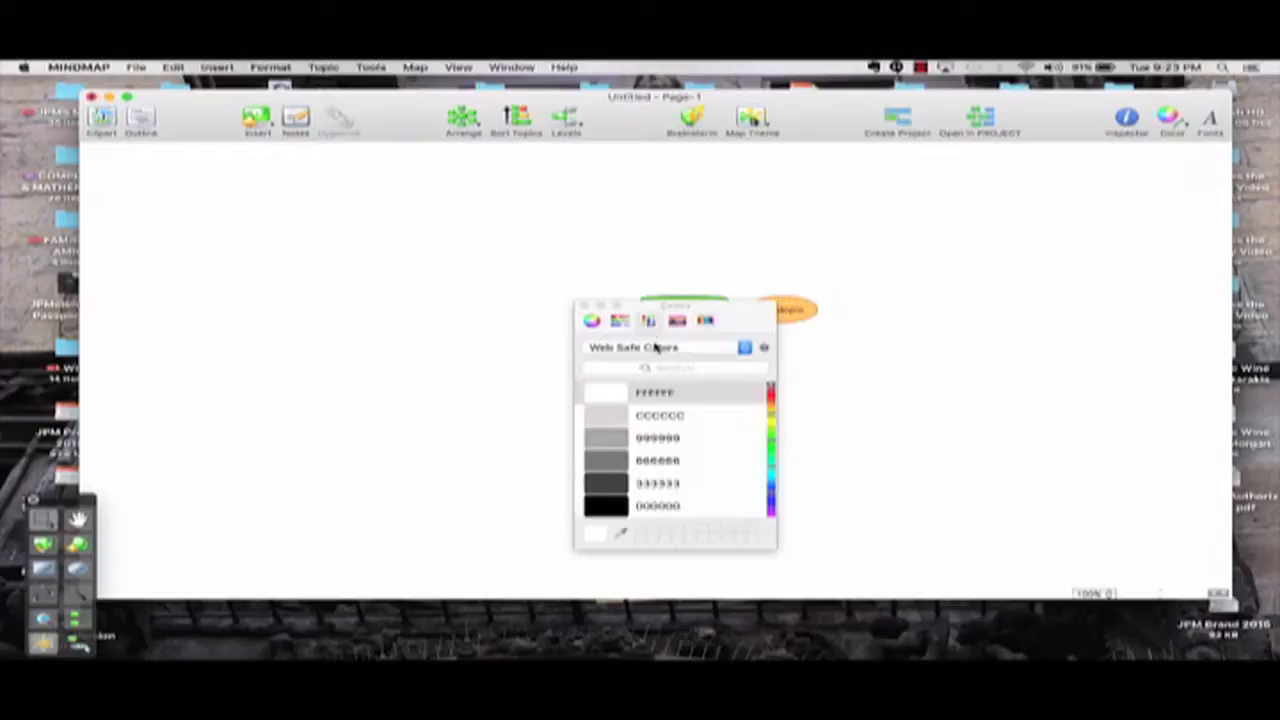
{"action": "left_click", "coordinate": [643, 418]}
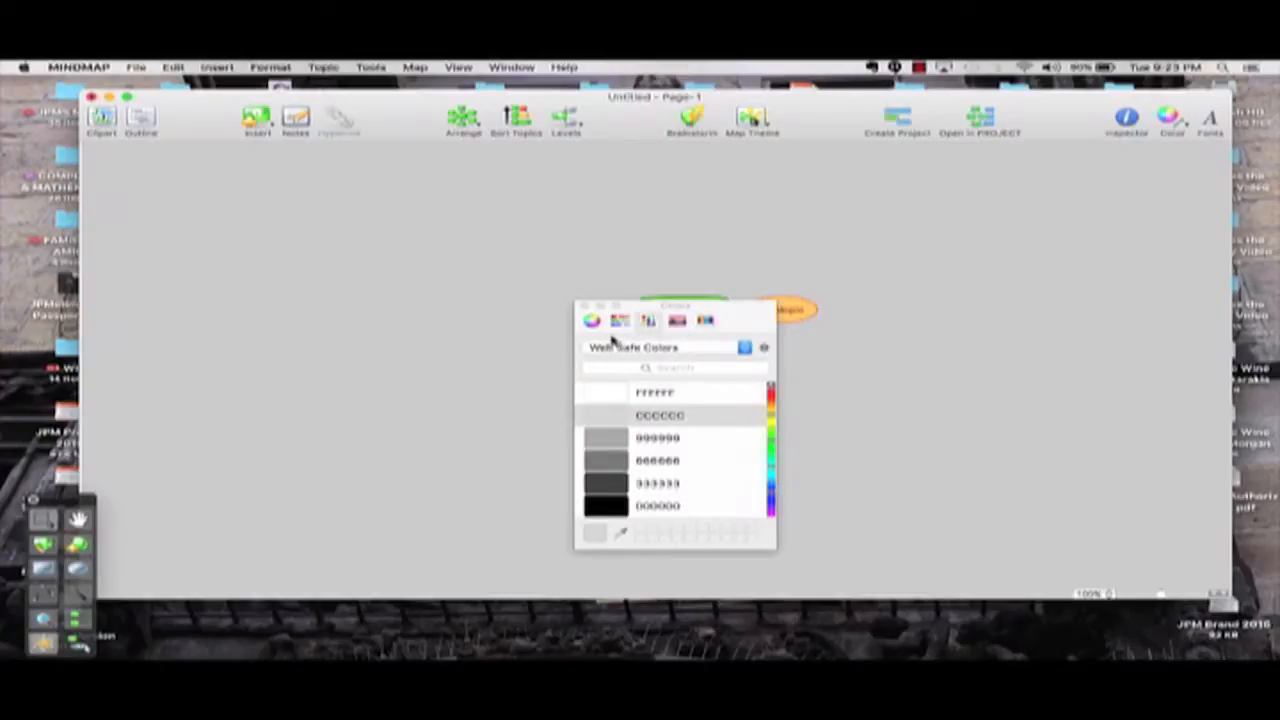
{"action": "left_click", "coordinate": [586, 307]}
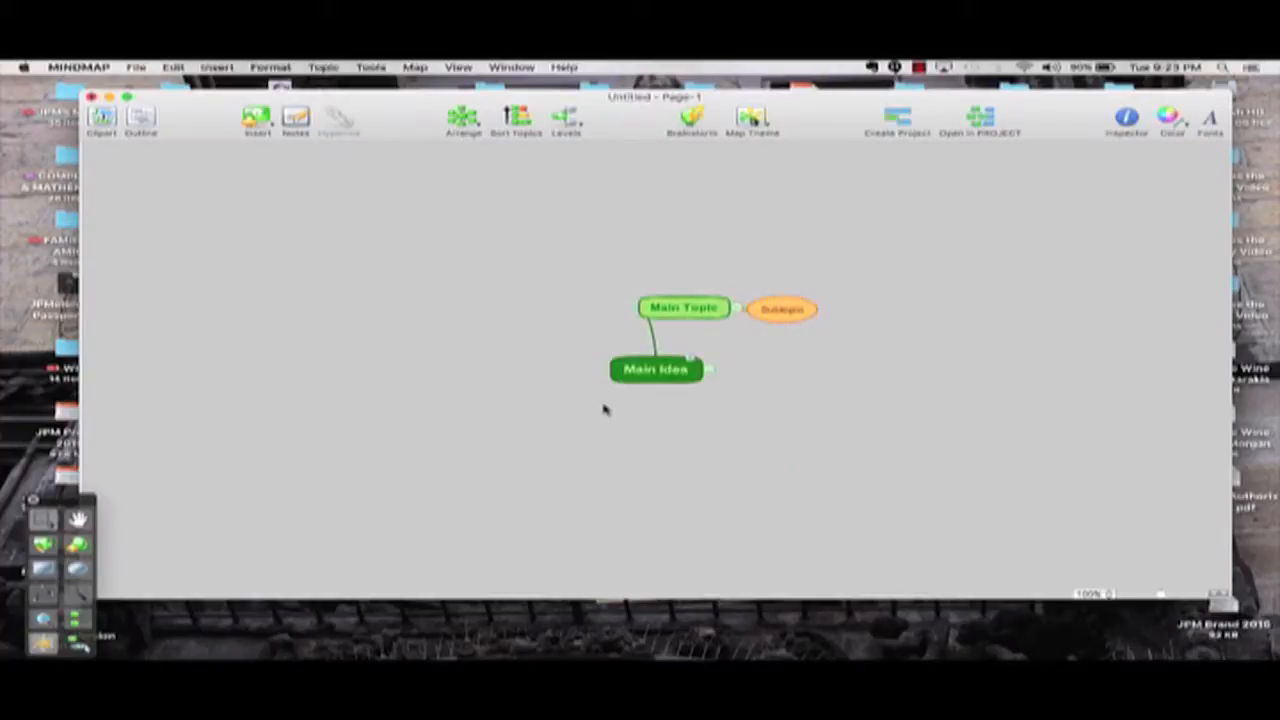
- Cycle the map theme to the plain style with black text in light boxes
{"action": "left_click", "coordinate": [760, 119]}
{"action": "left_click", "coordinate": [760, 119]}
{"action": "left_click", "coordinate": [760, 119]}
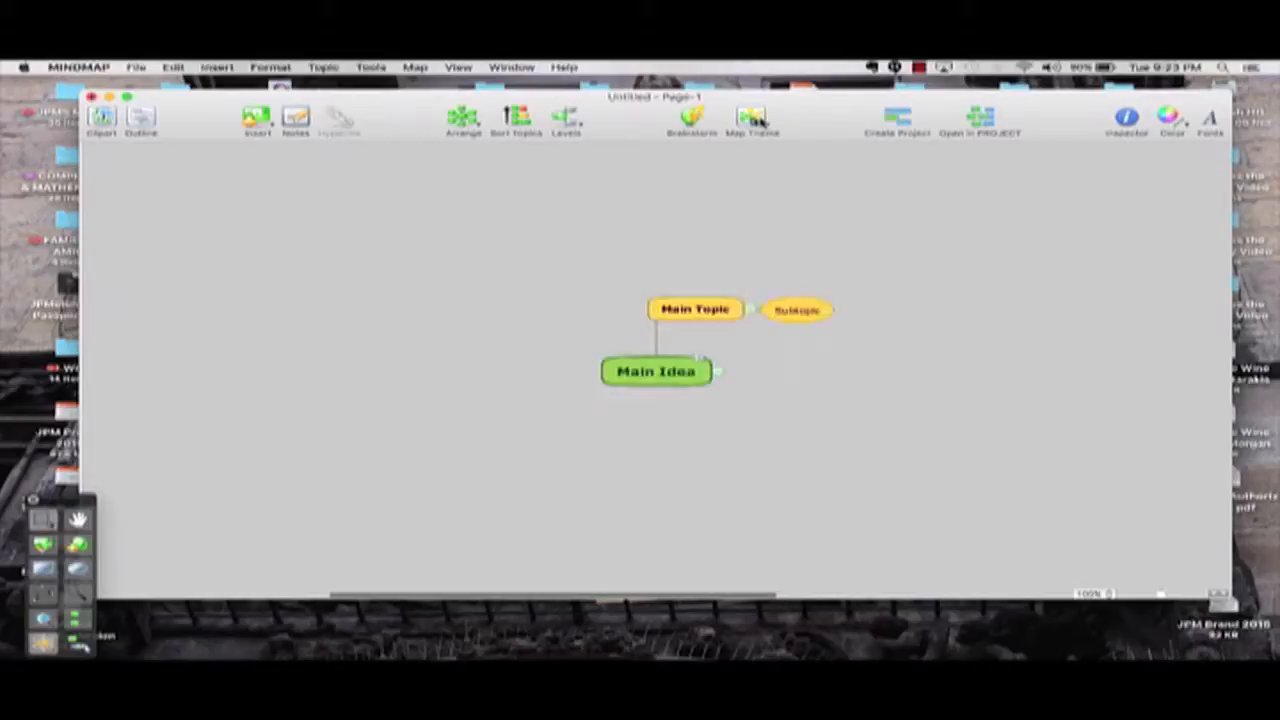
{"action": "left_click", "coordinate": [760, 119]}
{"action": "left_click", "coordinate": [760, 119]}
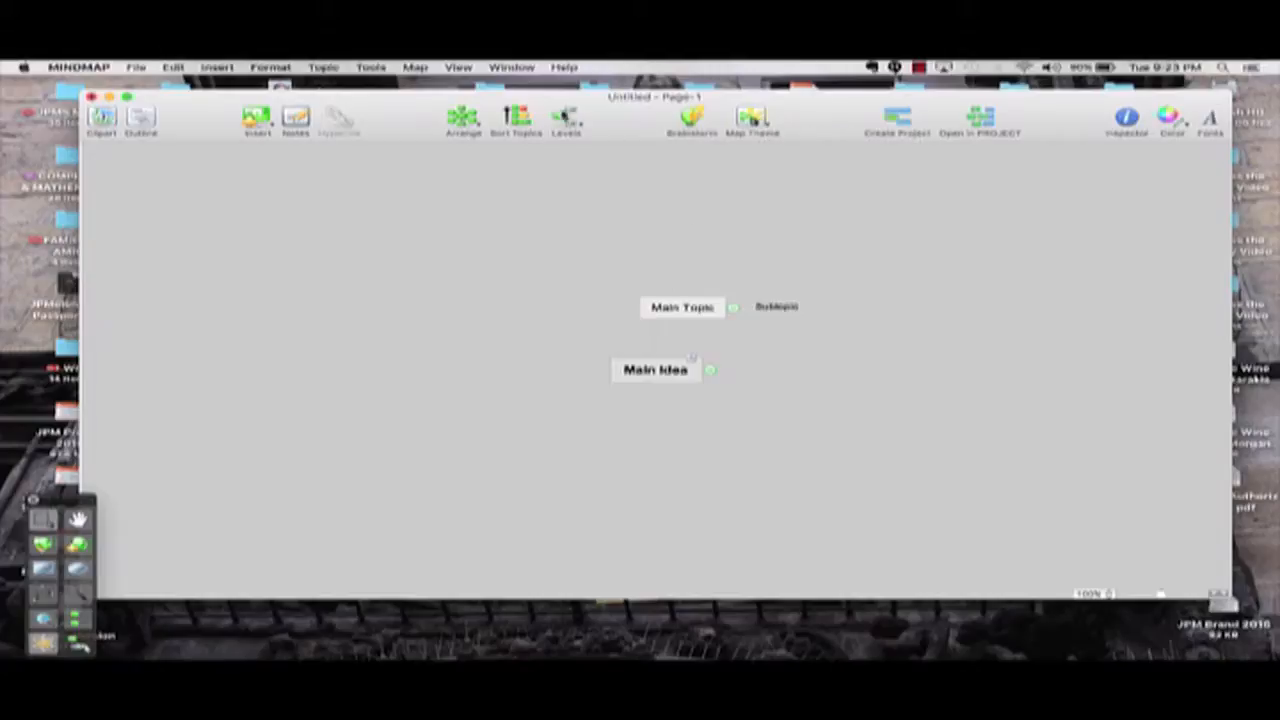
- Open the recent file OE Methodologies.cdmz and enlarge its window
{"action": "left_click", "coordinate": [166, 66]}
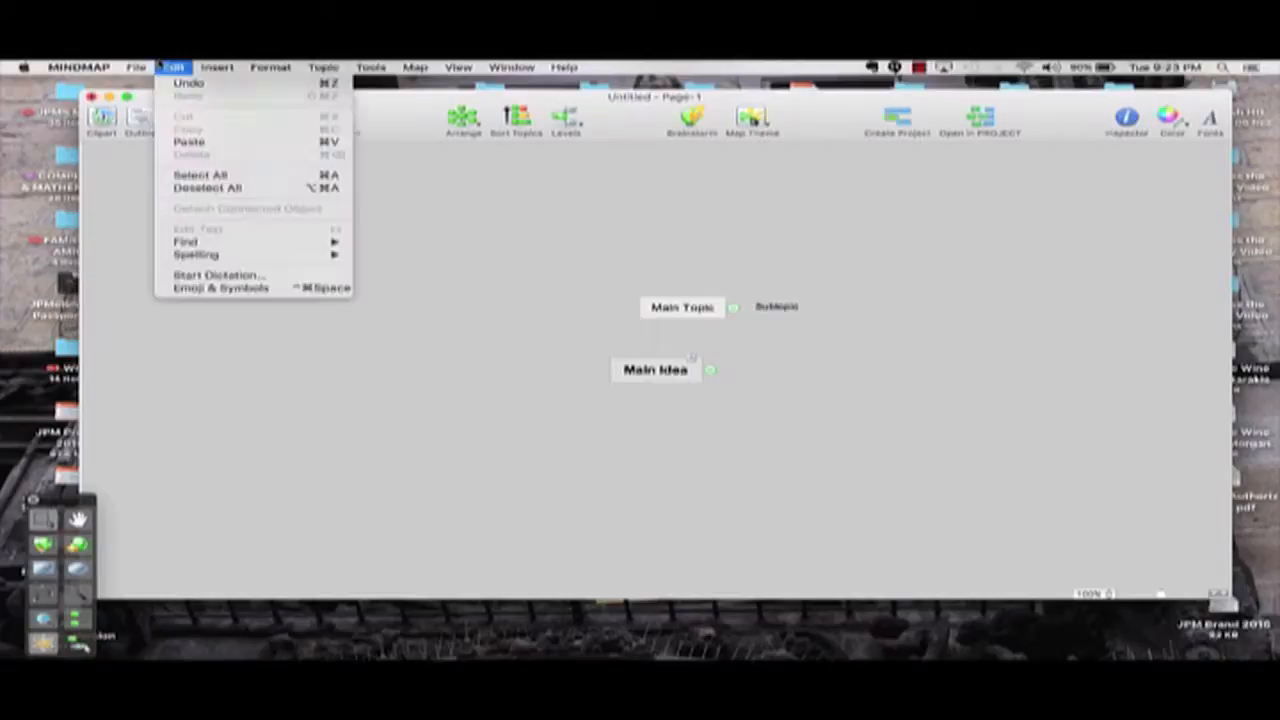
{"action": "mouse_move", "coordinate": [145, 66]}
{"action": "mouse_move", "coordinate": [155, 110]}
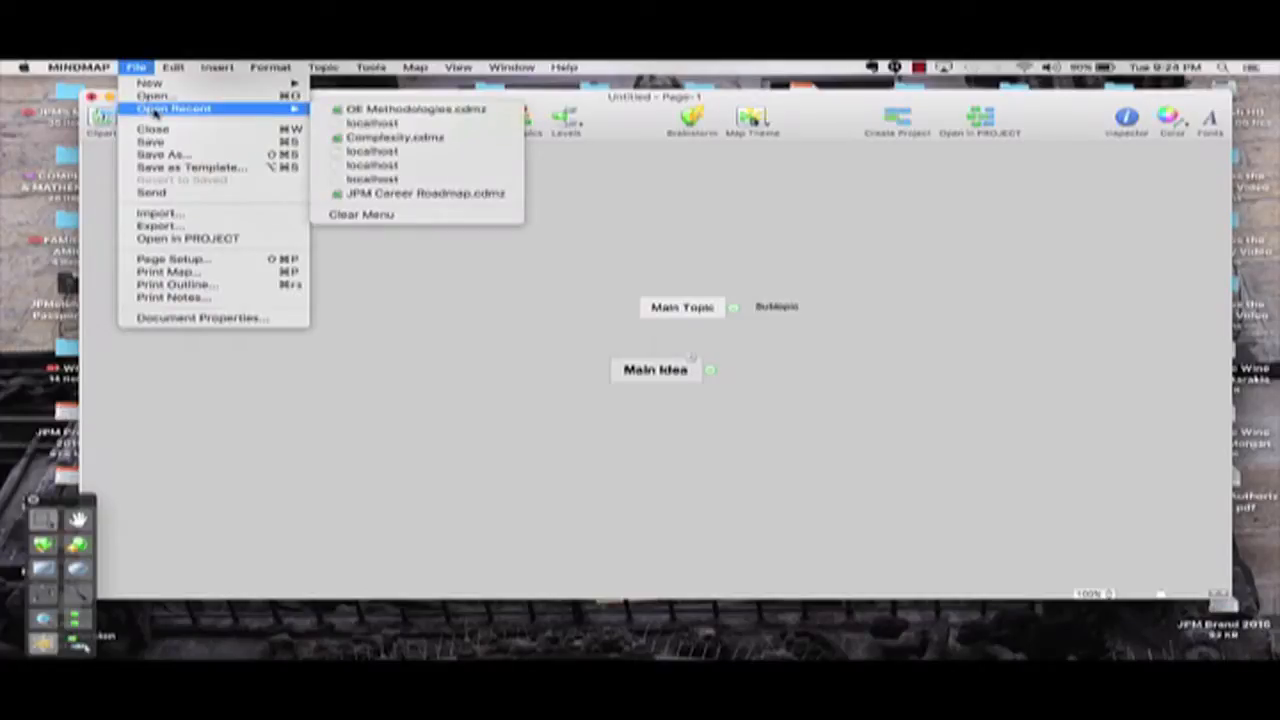
{"action": "left_click", "coordinate": [348, 118]}
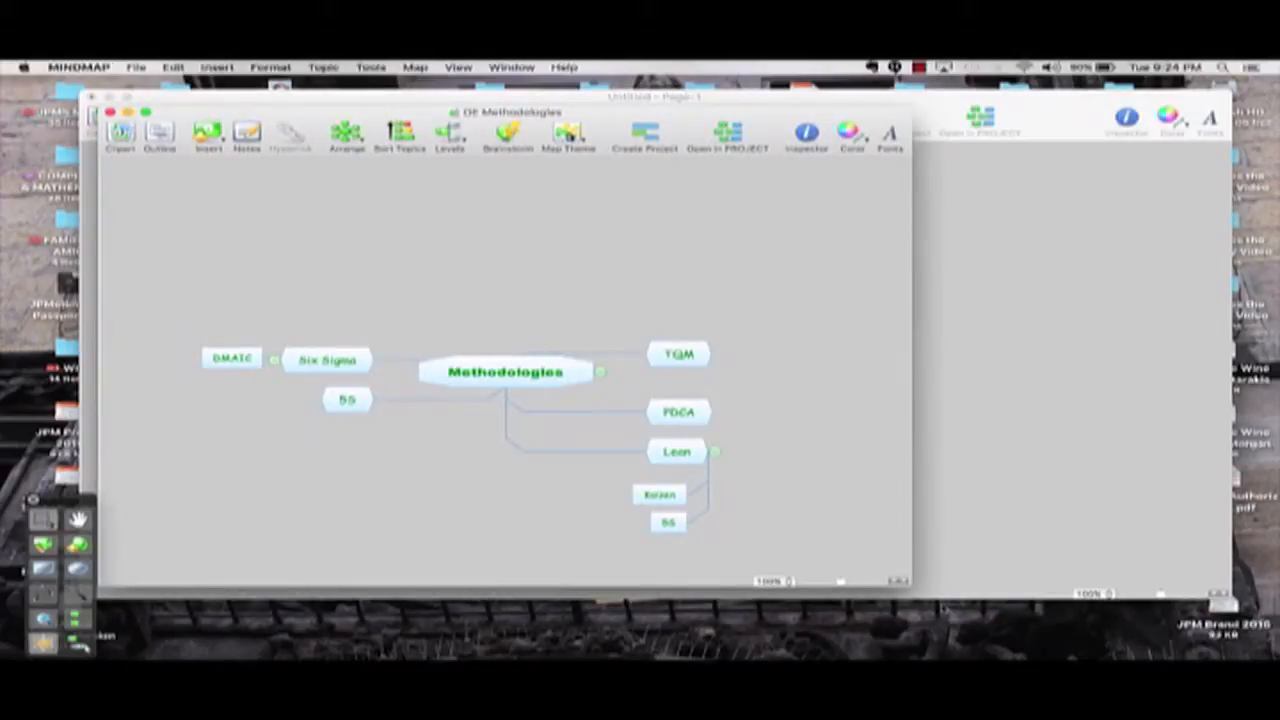
{"action": "left_click_drag", "start_coordinate": [909, 583], "coordinate": [1268, 614]}
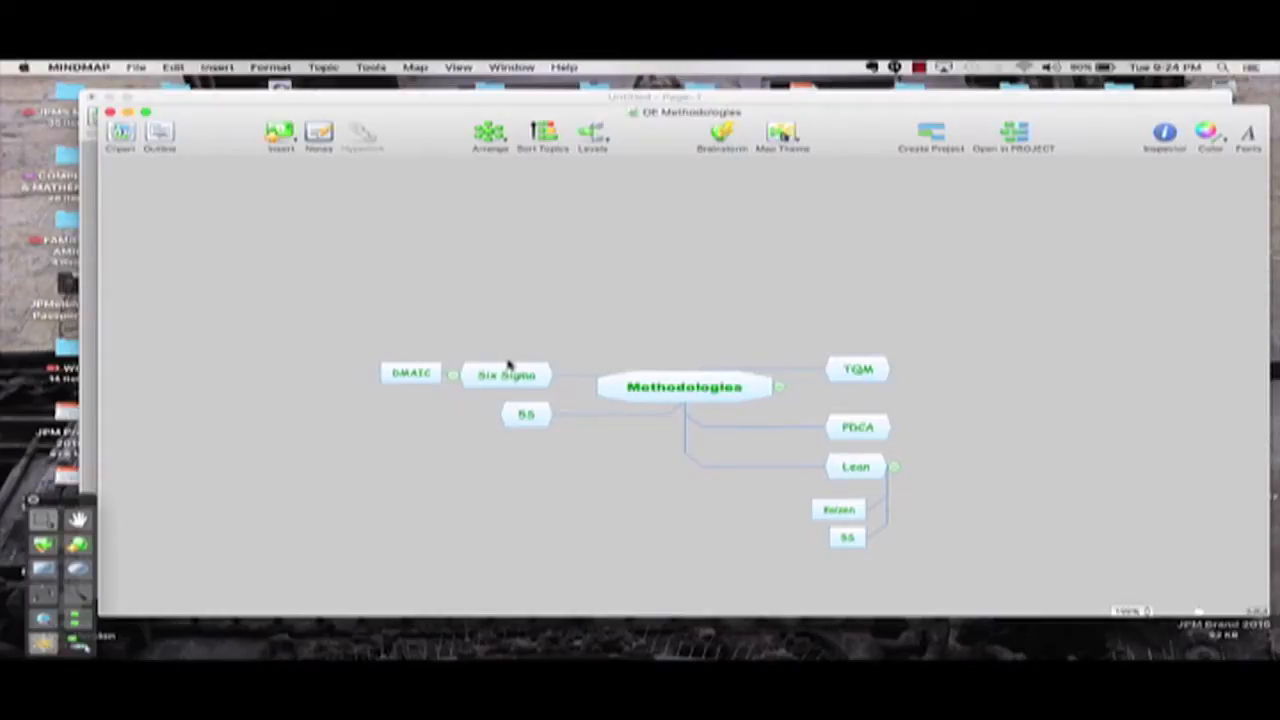
- Rearrange the branches around Methodologies: Six Sigma upper left, TQM and PDCA upper right, 5S left, and Lean lower left
{"action": "left_click_drag", "start_coordinate": [508, 366], "coordinate": [571, 277]}
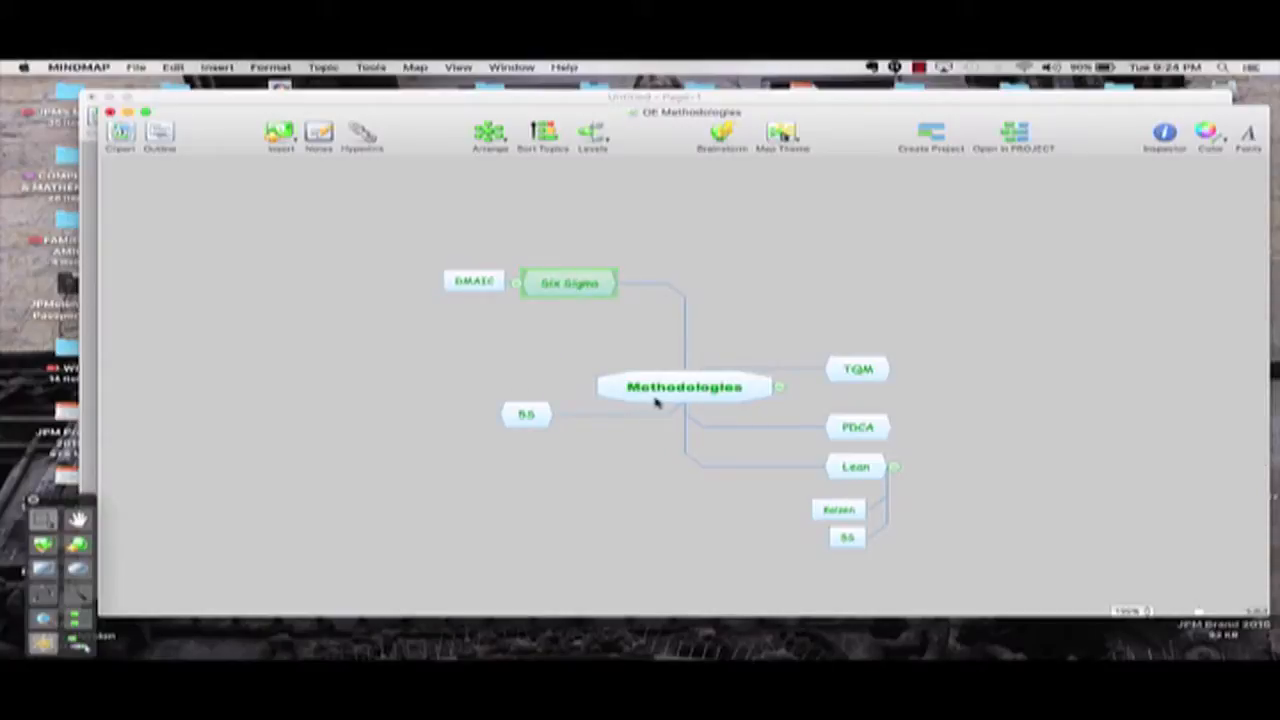
{"action": "left_click", "coordinate": [527, 420]}
{"action": "left_click_drag", "start_coordinate": [527, 420], "coordinate": [388, 396]}
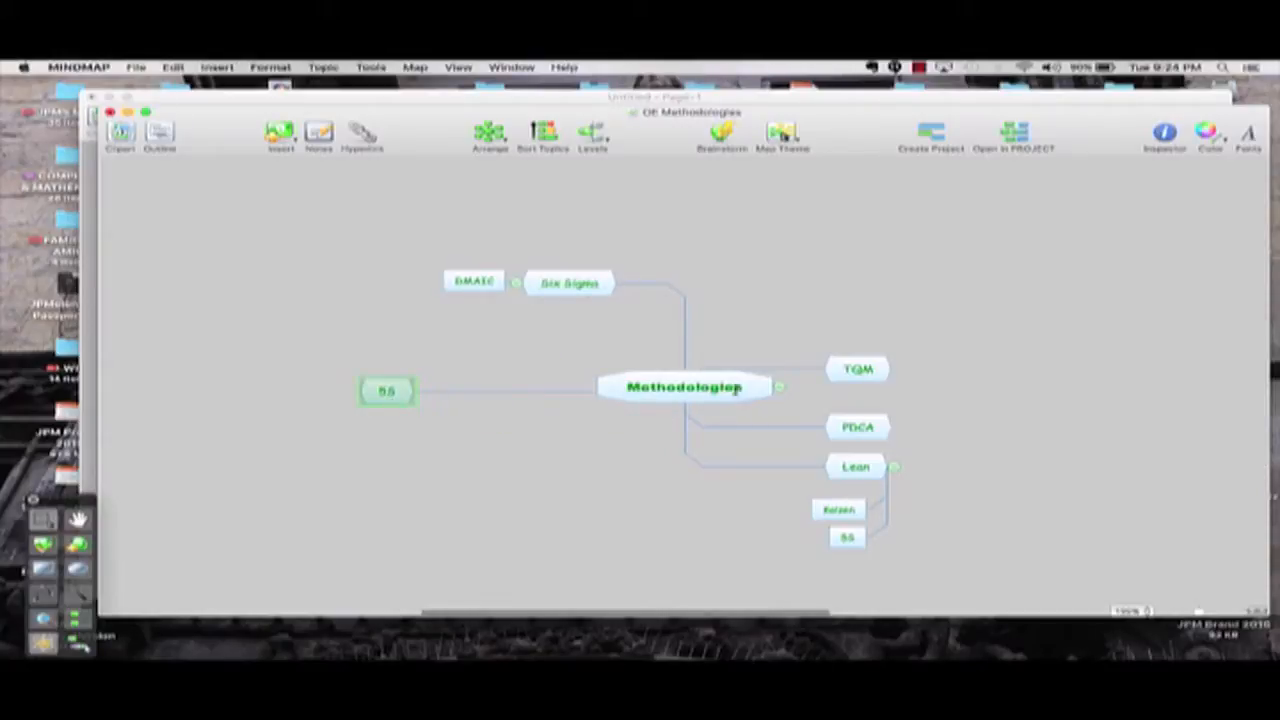
{"action": "left_click_drag", "start_coordinate": [843, 365], "coordinate": [786, 252]}
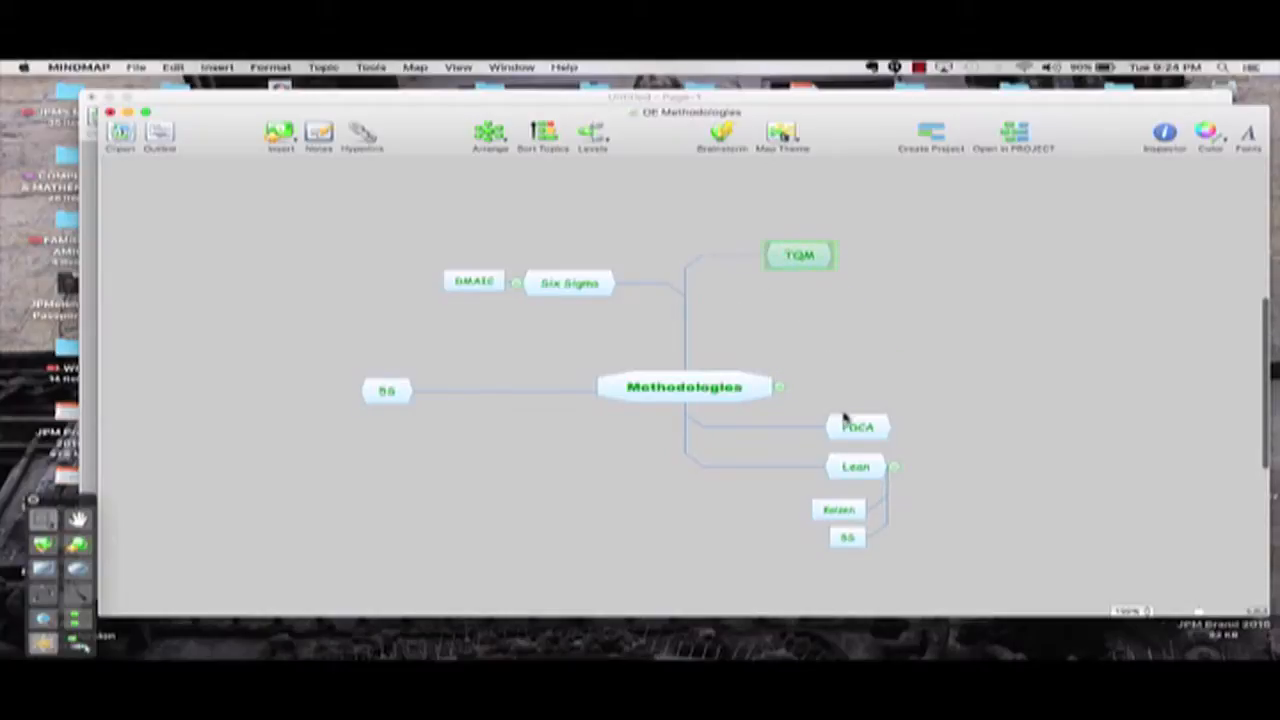
{"action": "left_click_drag", "start_coordinate": [846, 418], "coordinate": [866, 318]}
{"action": "left_click_drag", "start_coordinate": [845, 466], "coordinate": [570, 475]}
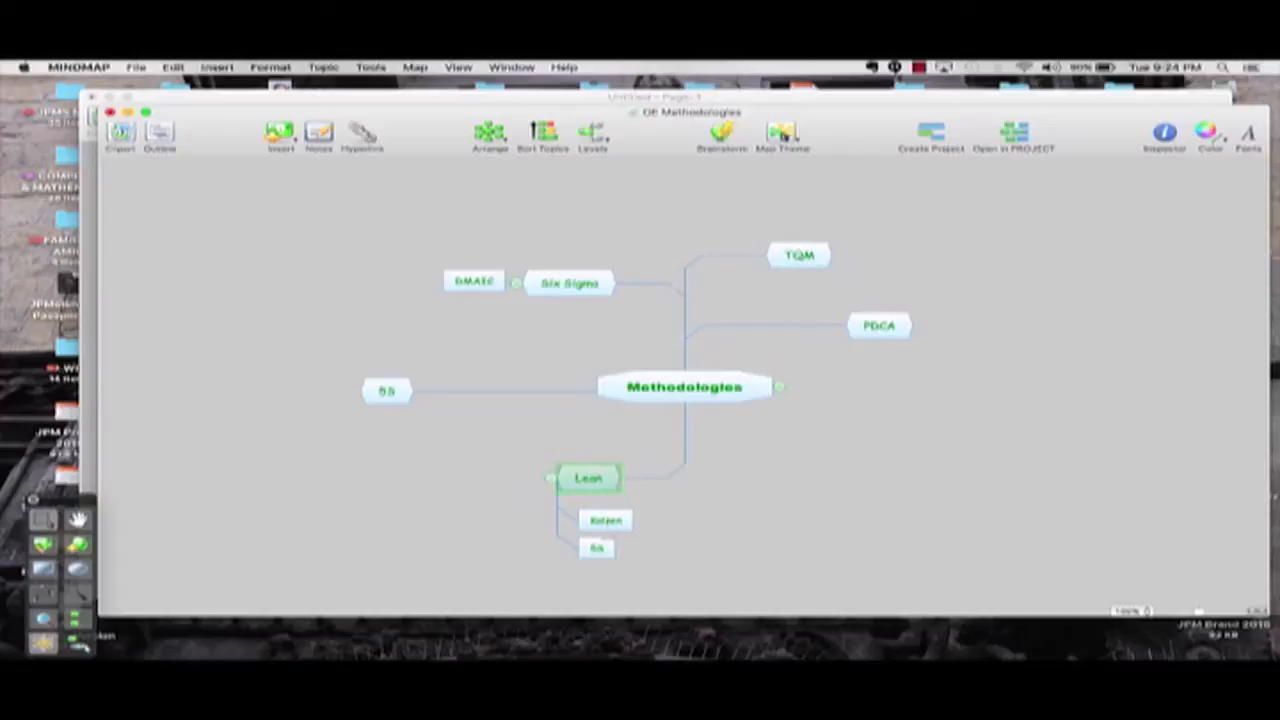
{"action": "left_click_drag", "start_coordinate": [400, 393], "coordinate": [506, 409]}
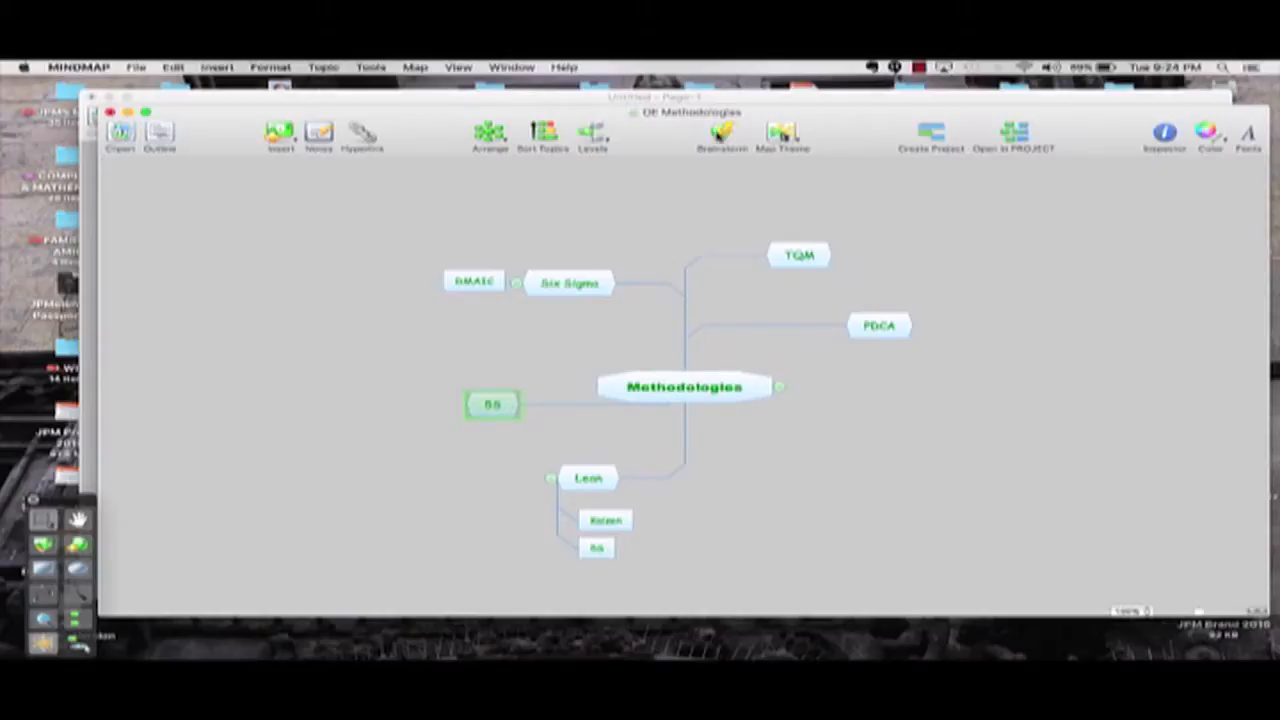
- Cycle the Methodologies map through the available themes back to light blue boxes with green text
{"action": "left_click", "coordinate": [780, 136]}
{"action": "left_click", "coordinate": [780, 136]}
{"action": "left_click", "coordinate": [780, 136]}
{"action": "left_click", "coordinate": [780, 136]}
{"action": "left_click", "coordinate": [780, 136]}
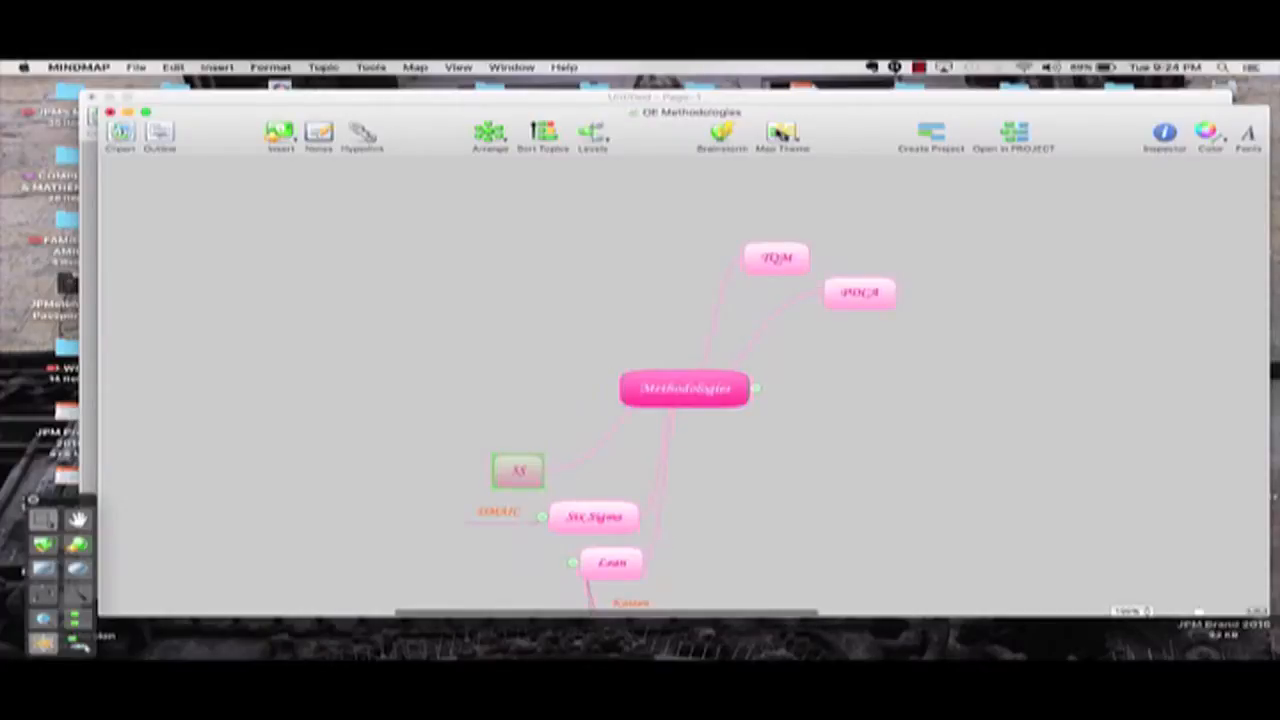
{"action": "left_click", "coordinate": [780, 136]}
{"action": "left_click", "coordinate": [780, 136]}
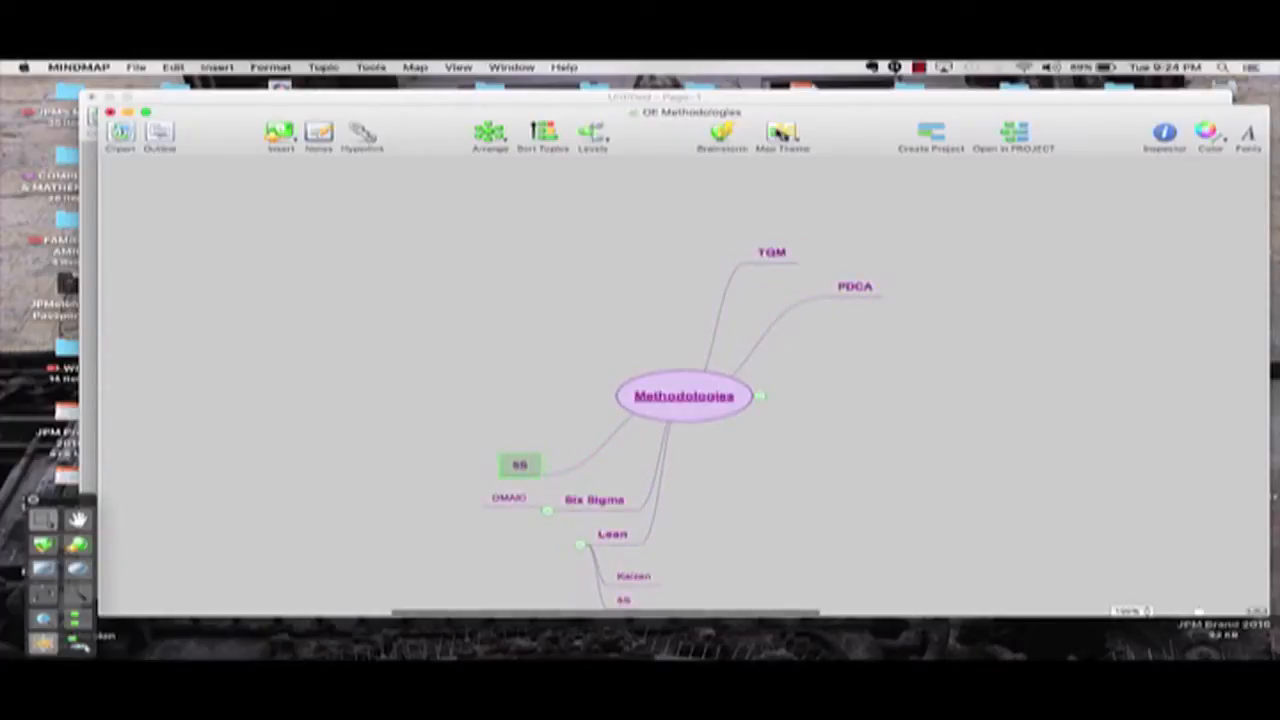
{"action": "left_click", "coordinate": [780, 136]}
{"action": "left_click", "coordinate": [780, 136]}
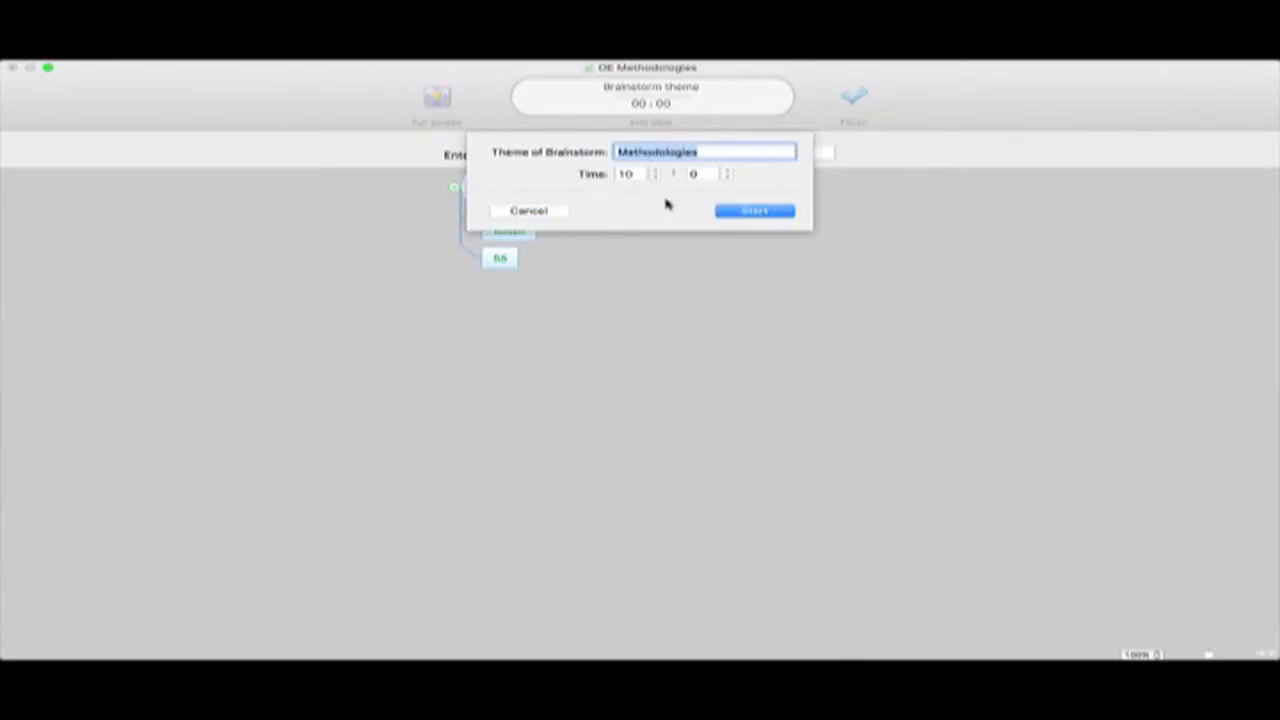
- Review the Brainstorm session setup for the Methodologies map and leave it without starting a session
{"action": "left_click", "coordinate": [538, 212]}
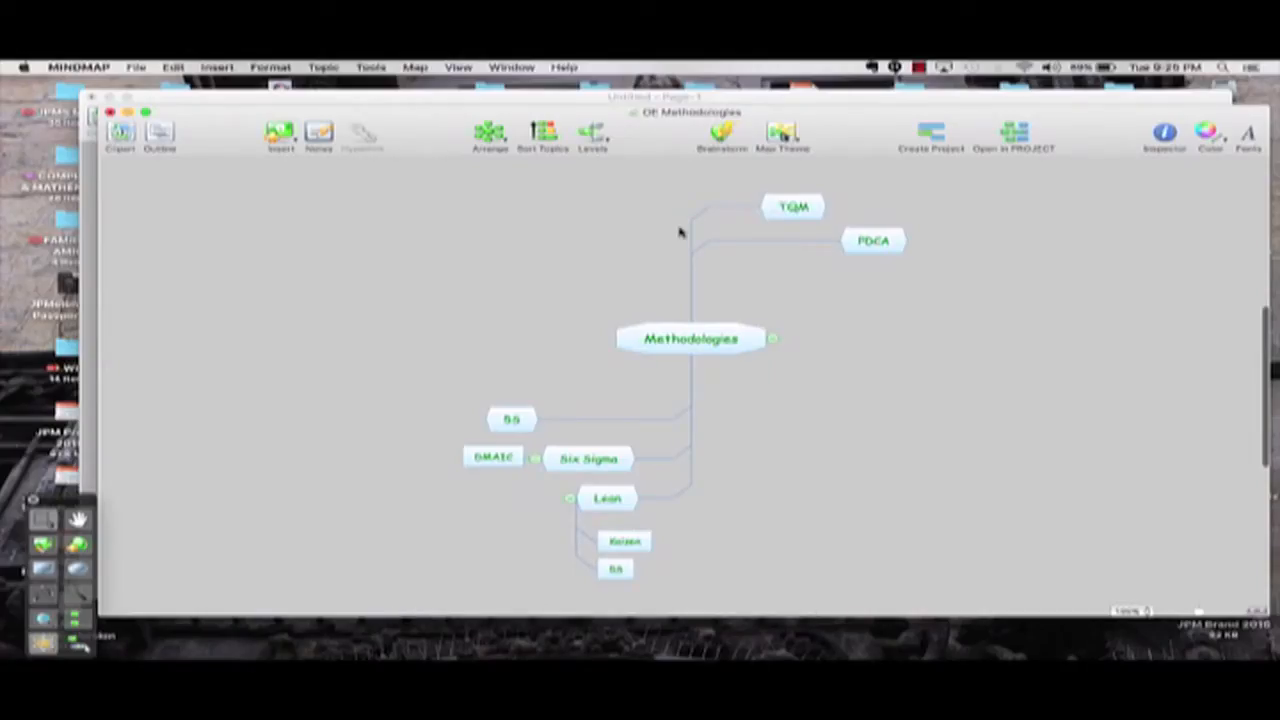
{"action": "left_click", "coordinate": [721, 135]}
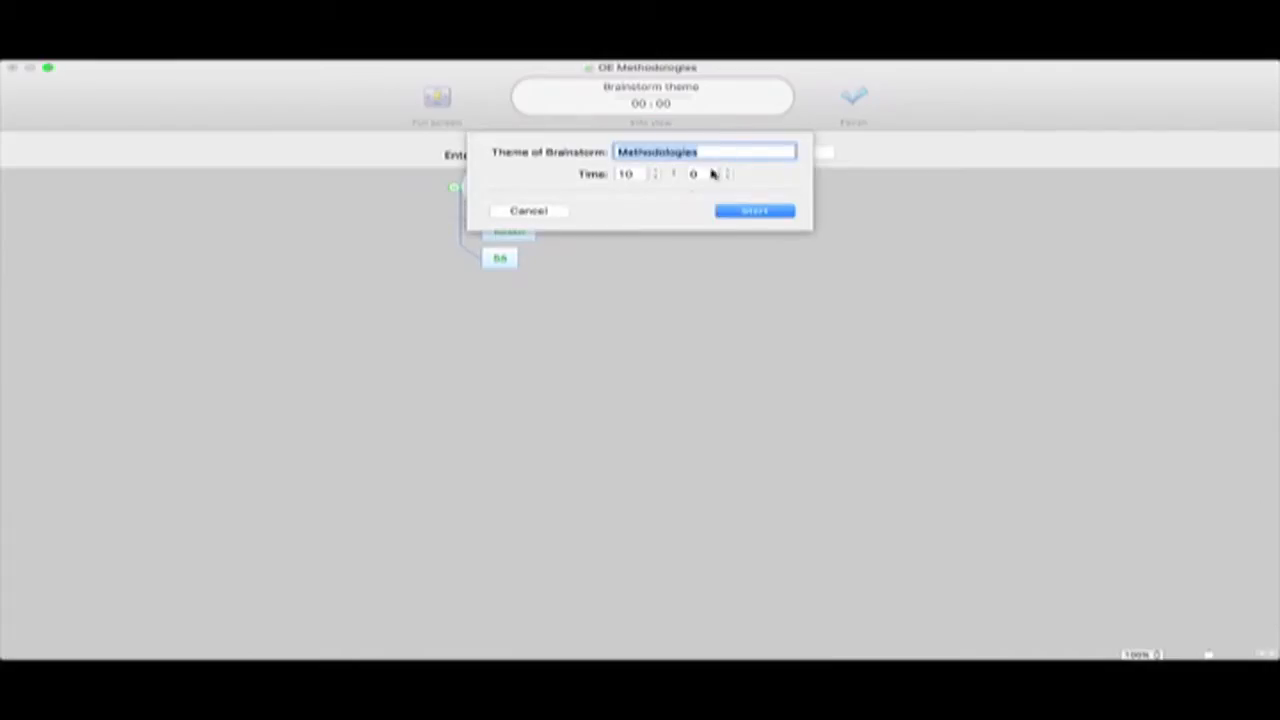
{"action": "left_click", "coordinate": [552, 210]}
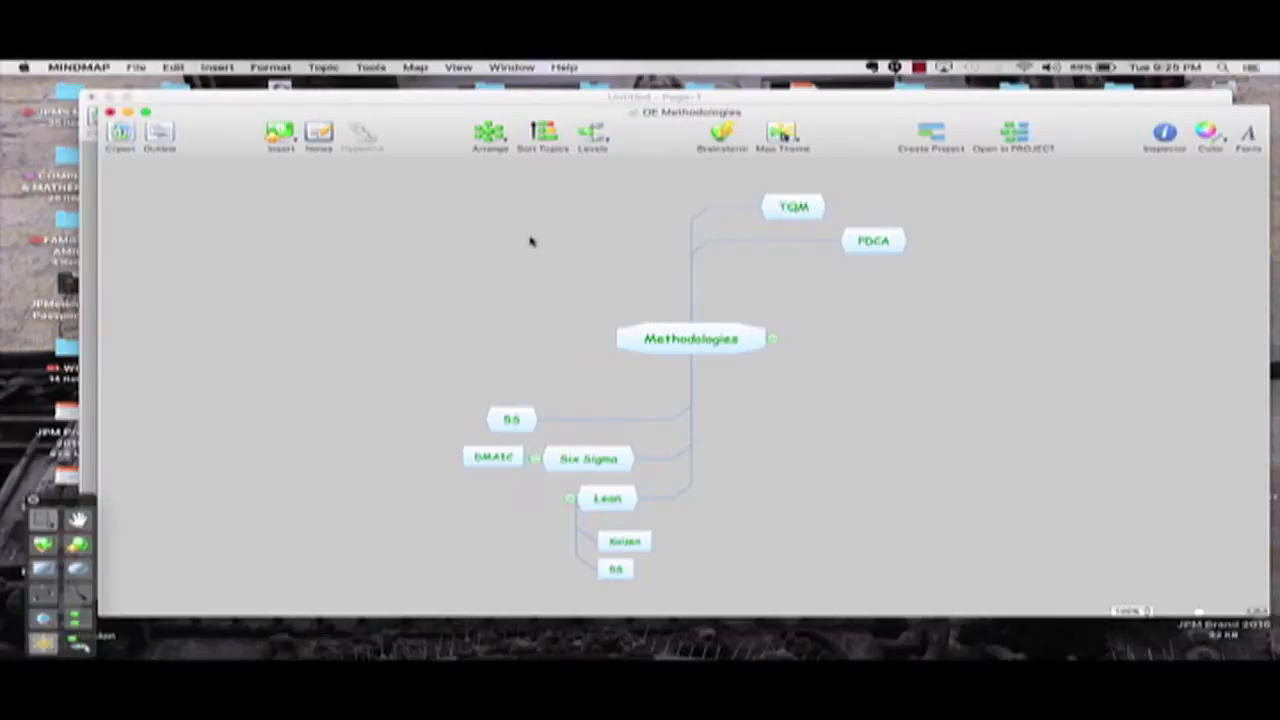
- Collapse the map's levels down to the central Methodologies topic and expand all branches again
{"action": "left_click", "coordinate": [591, 134]}
{"action": "left_click", "coordinate": [591, 134]}
{"action": "left_click", "coordinate": [598, 138]}
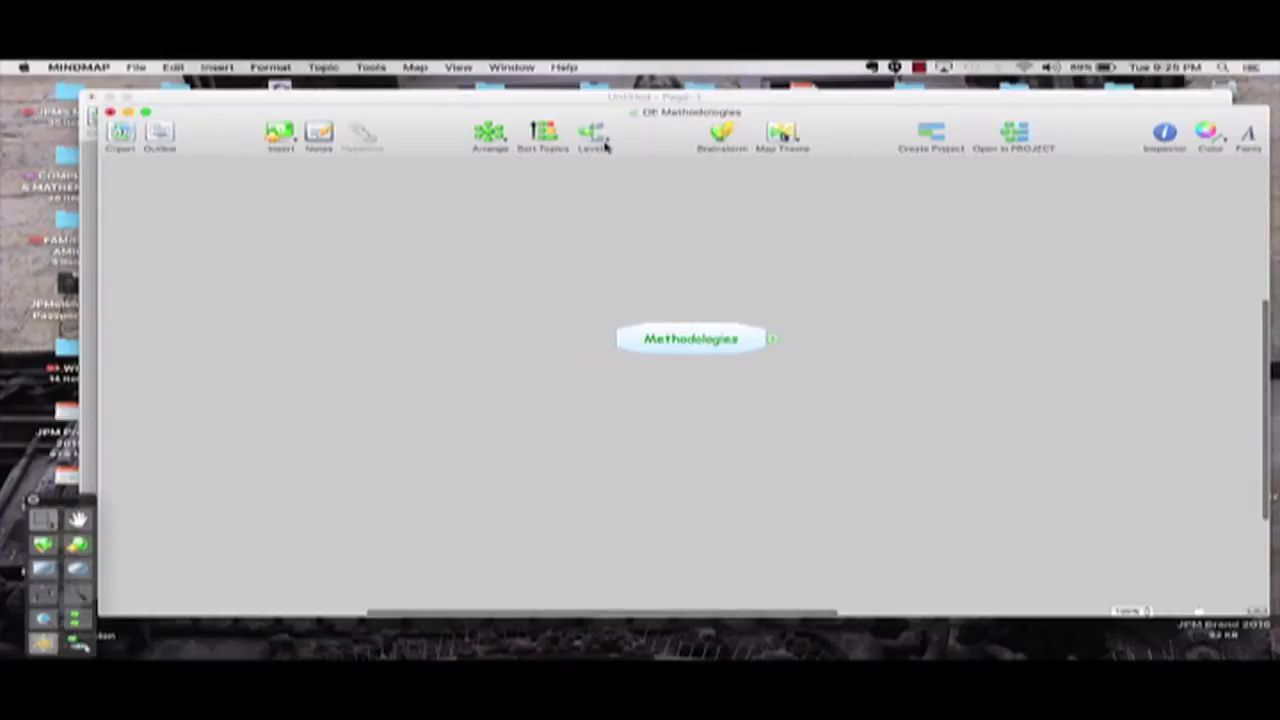
{"action": "left_click", "coordinate": [600, 138]}
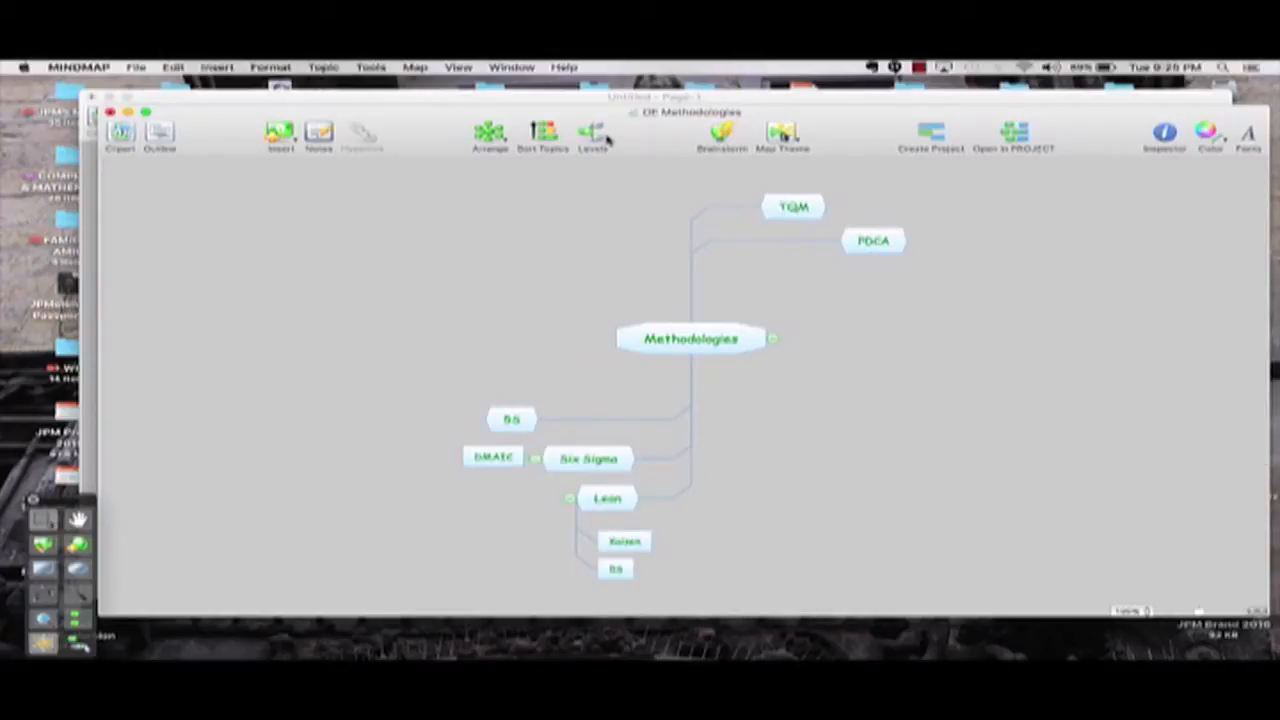
- Move 5S to the map's upper left, Six Sigma to the lower left and TQM to the upper right, and insert a main topic after TQM
{"action": "left_click", "coordinate": [603, 140]}
{"action": "left_click", "coordinate": [598, 135]}
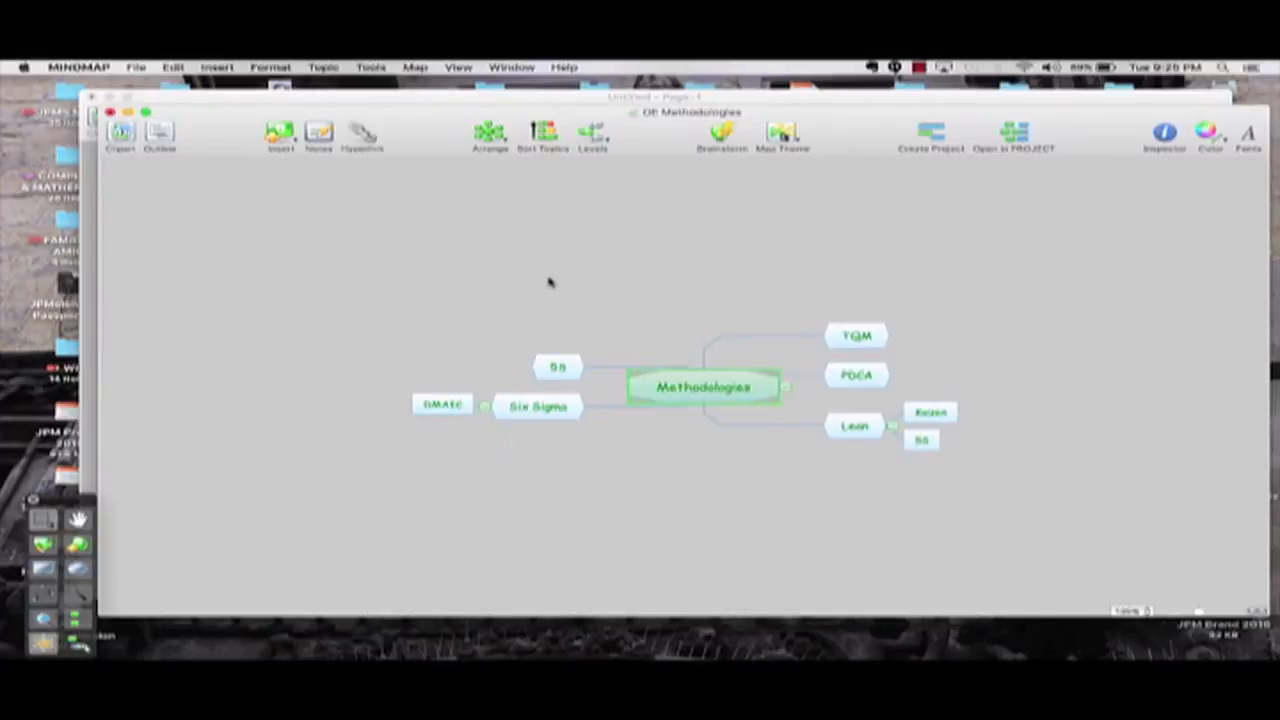
{"action": "left_click_drag", "start_coordinate": [550, 366], "coordinate": [548, 242]}
{"action": "left_click_drag", "start_coordinate": [540, 410], "coordinate": [416, 464]}
{"action": "left_click_drag", "start_coordinate": [860, 343], "coordinate": [926, 240]}
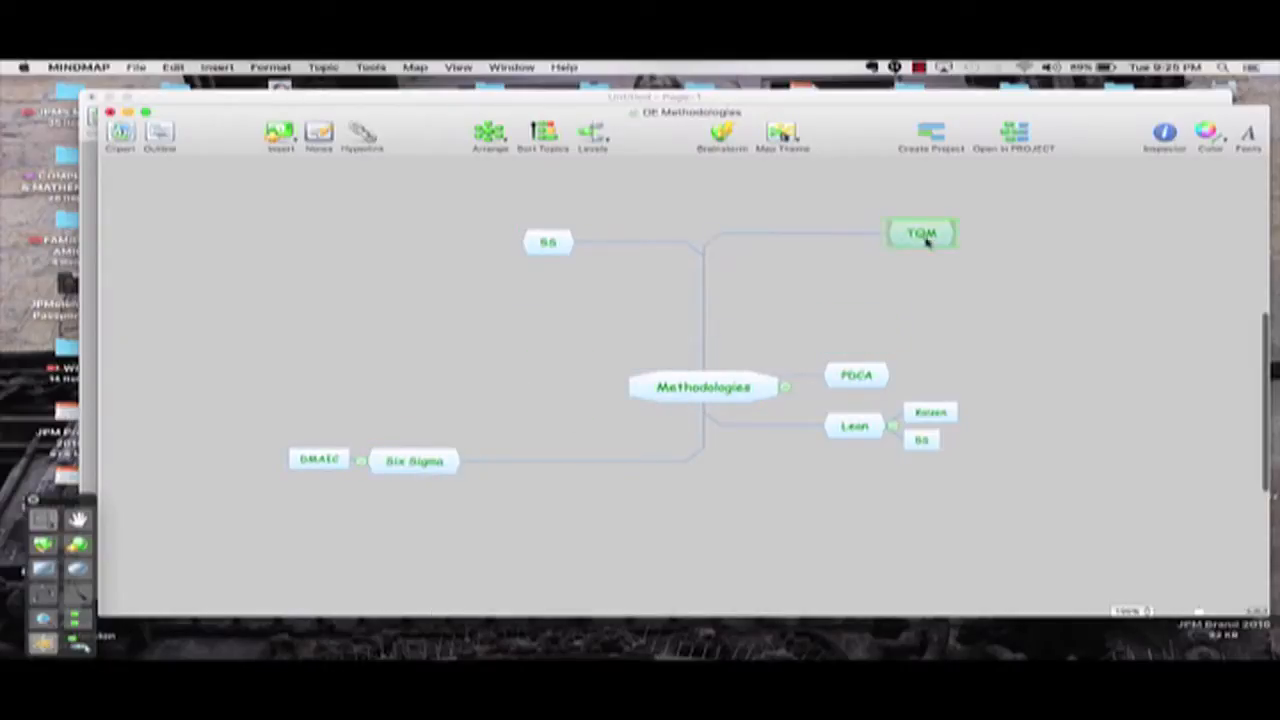
{"action": "left_click", "coordinate": [278, 133]}
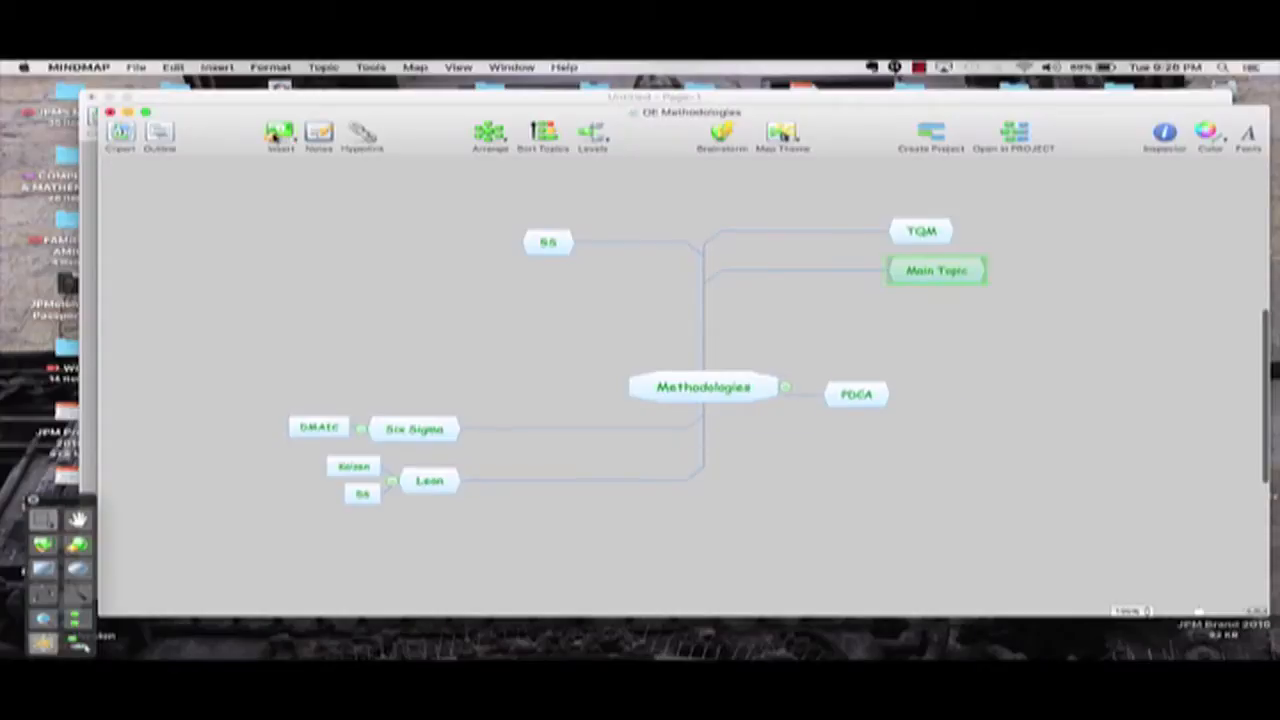
- Browse the clipart image library, examining the Modern Symbols, Mushrooms, Tools and Arrows categories
{"action": "left_click", "coordinate": [121, 134]}
{"action": "scroll", "coordinate": [285, 232], "scroll_direction": "down", "scroll_amount": 1}
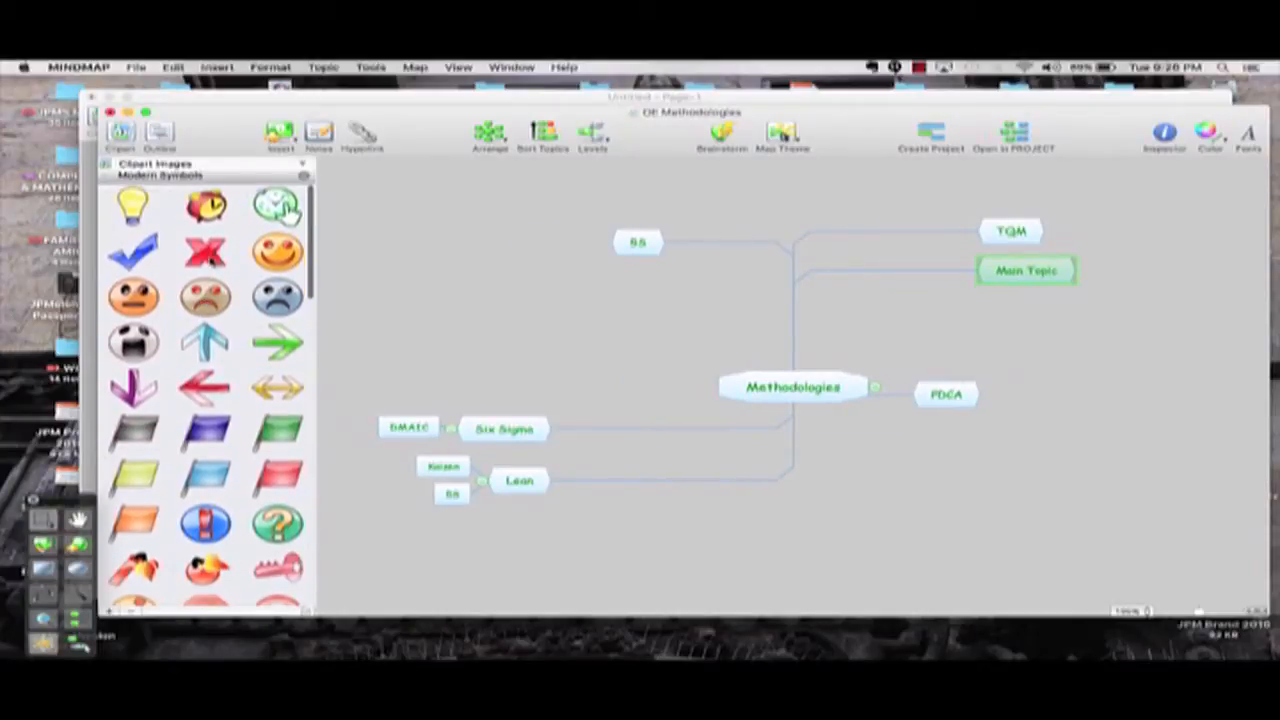
{"action": "left_click", "coordinate": [222, 172]}
{"action": "left_click", "coordinate": [215, 184]}
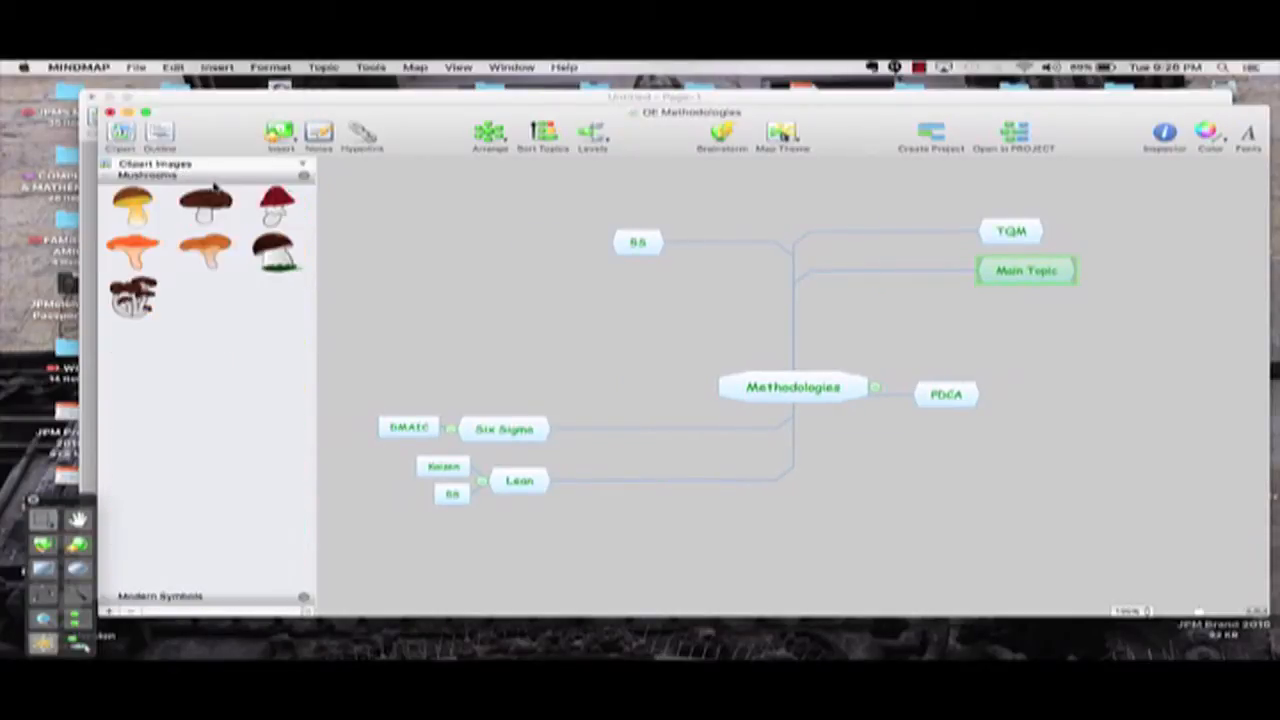
{"action": "left_click", "coordinate": [210, 166]}
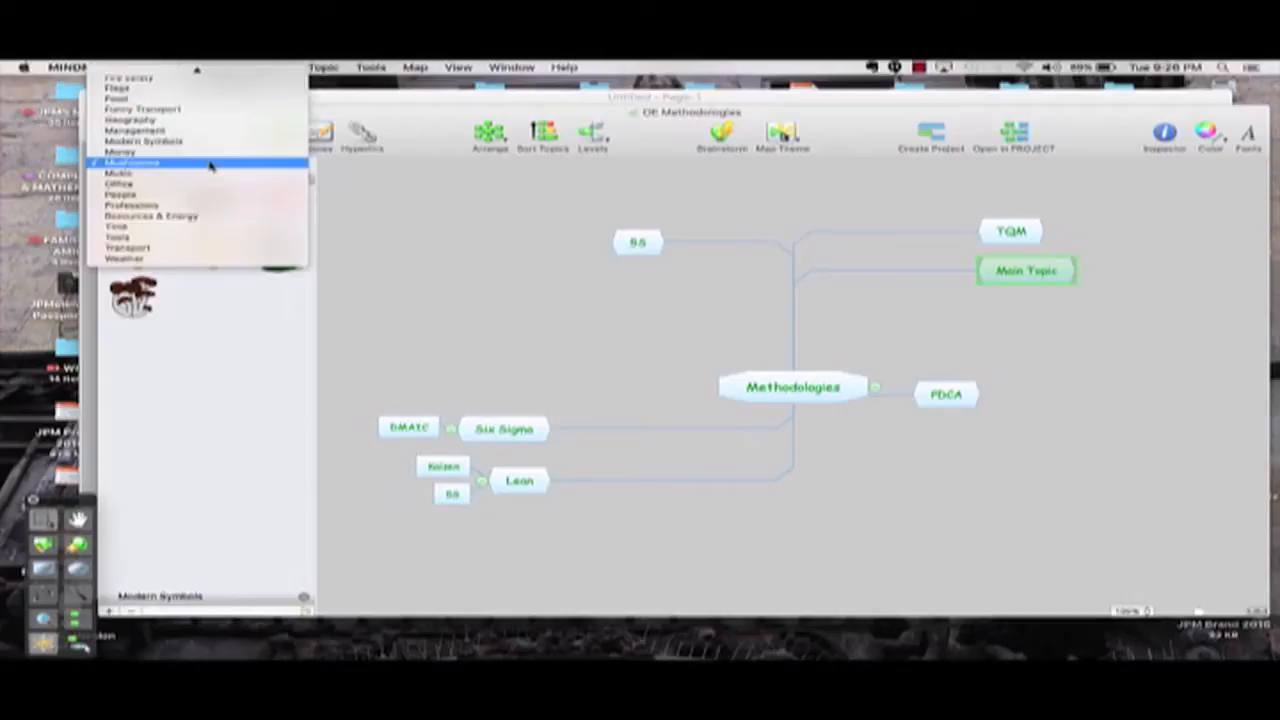
{"action": "left_click", "coordinate": [210, 238]}
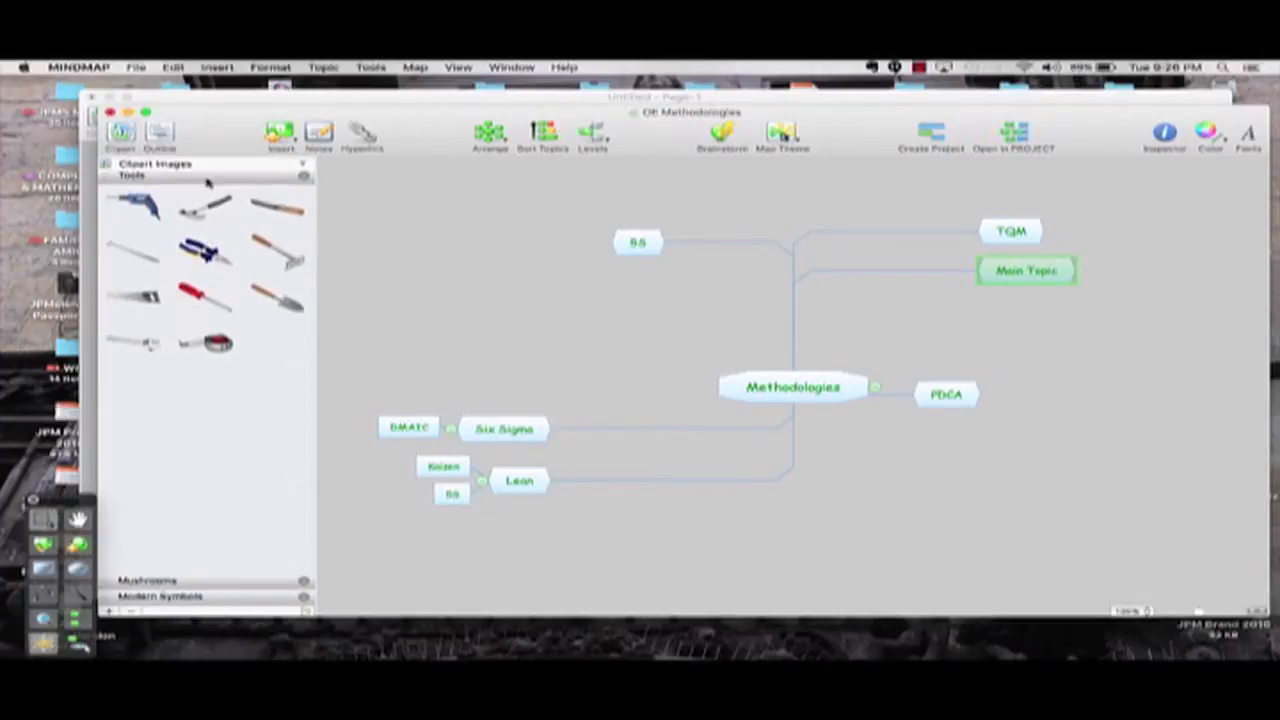
{"action": "left_click", "coordinate": [208, 166]}
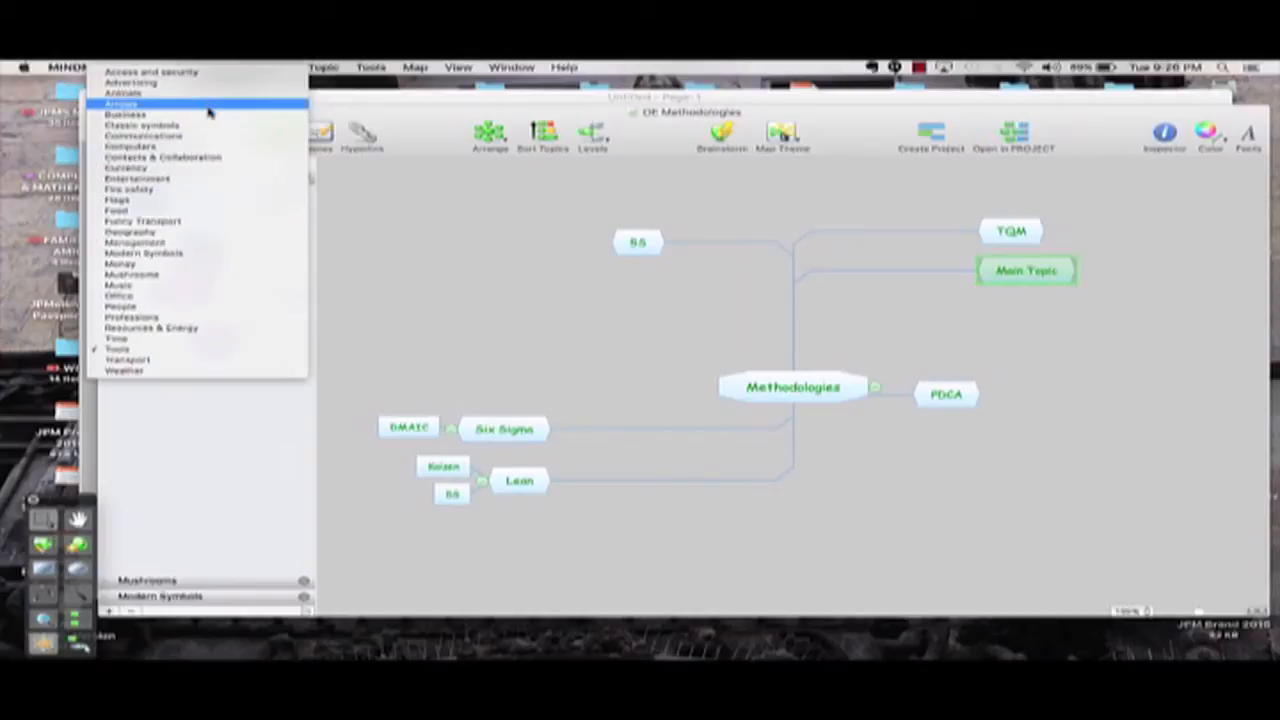
{"action": "left_click", "coordinate": [210, 104]}
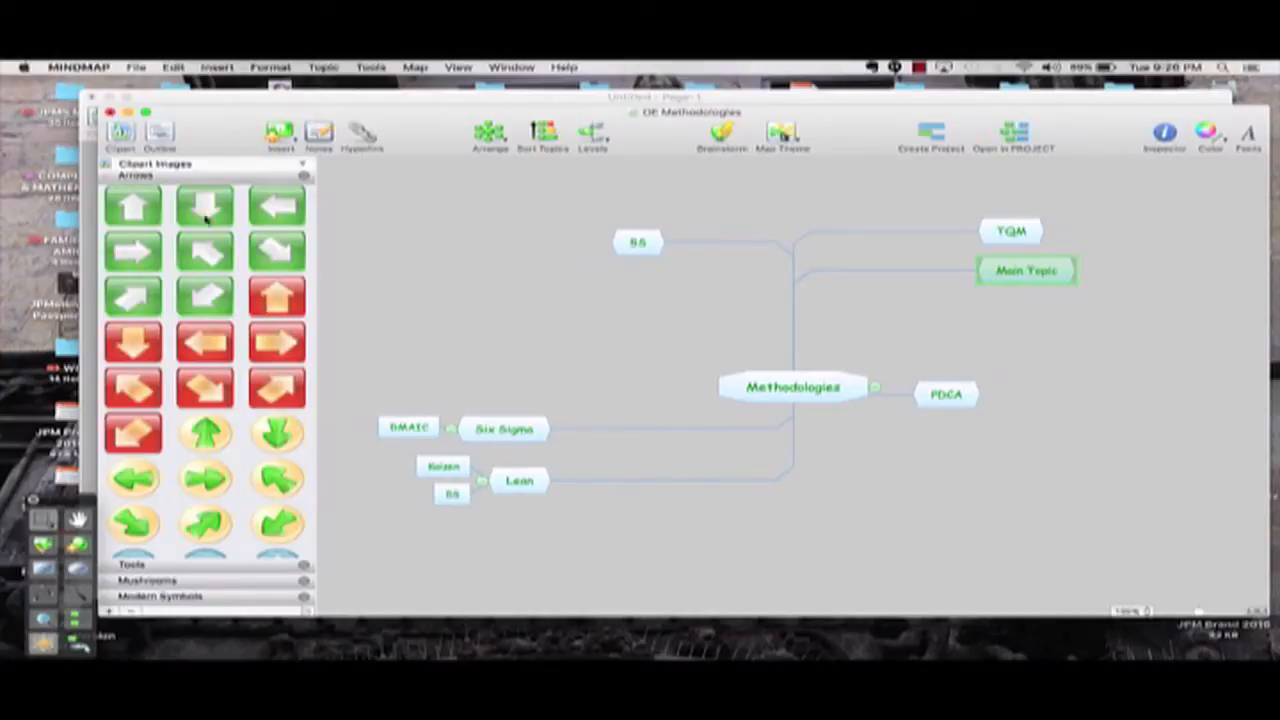
{"action": "scroll", "coordinate": [204, 304], "scroll_direction": "down", "scroll_amount": 3}
{"action": "scroll", "coordinate": [205, 302], "scroll_direction": "down", "scroll_amount": 5}
{"action": "scroll", "coordinate": [206, 300], "scroll_direction": "up", "scroll_amount": 8}
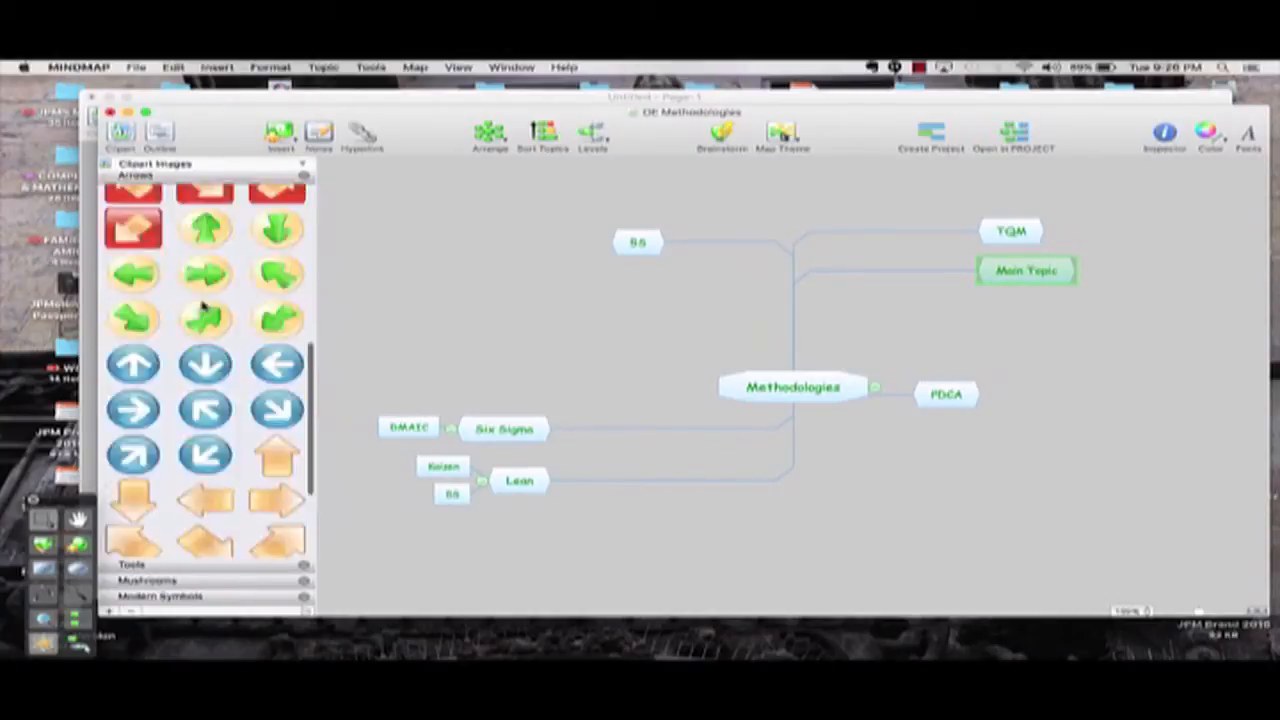
- Show the topic outline beside the map and insert two more main topics after the one following TQM
{"action": "left_click", "coordinate": [159, 133]}
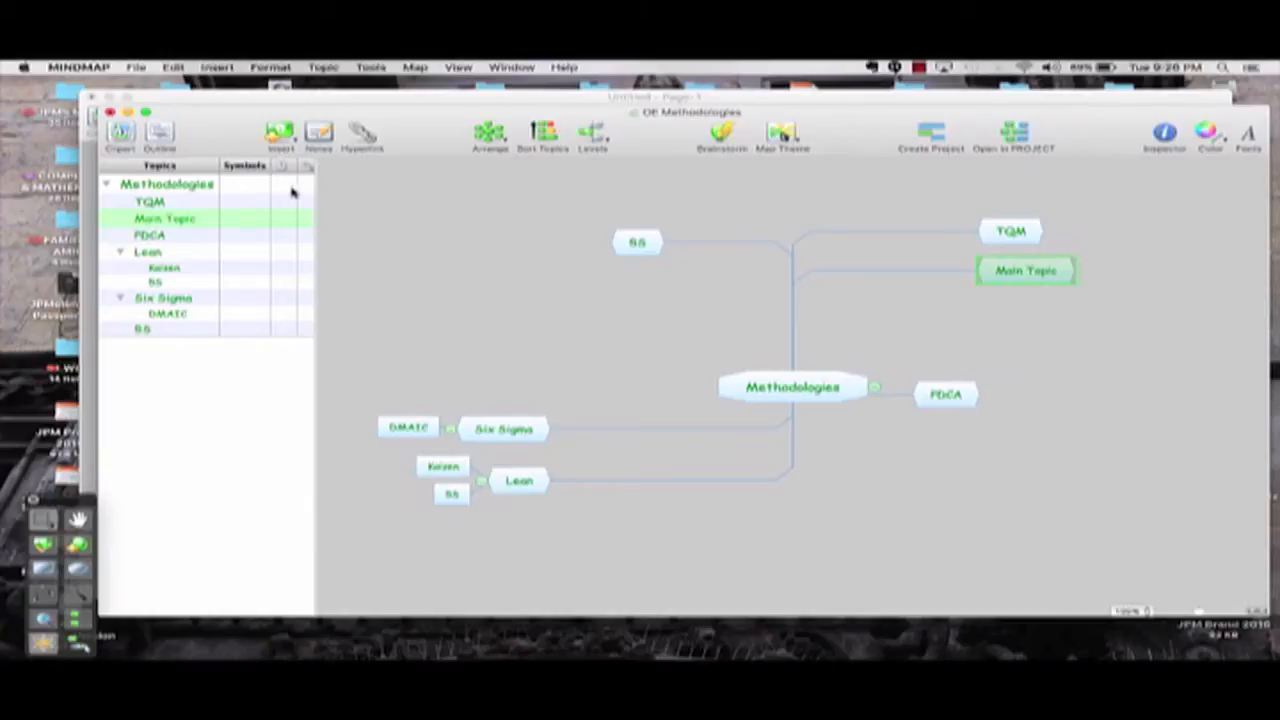
{"action": "left_click", "coordinate": [320, 135]}
{"action": "left_click", "coordinate": [320, 135]}
{"action": "left_click", "coordinate": [277, 138]}
{"action": "left_click", "coordinate": [277, 138]}
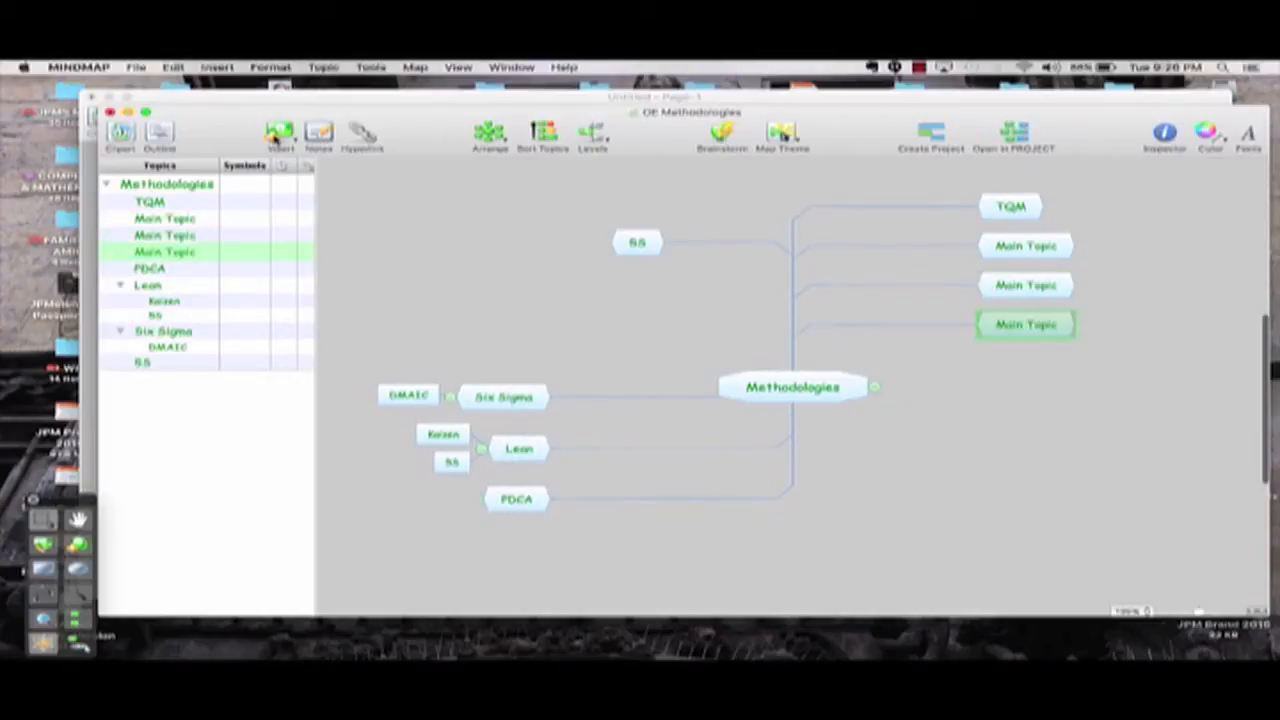
- Insert two subtopics after Kaizen in the Lean branch
{"action": "left_click", "coordinate": [245, 303]}
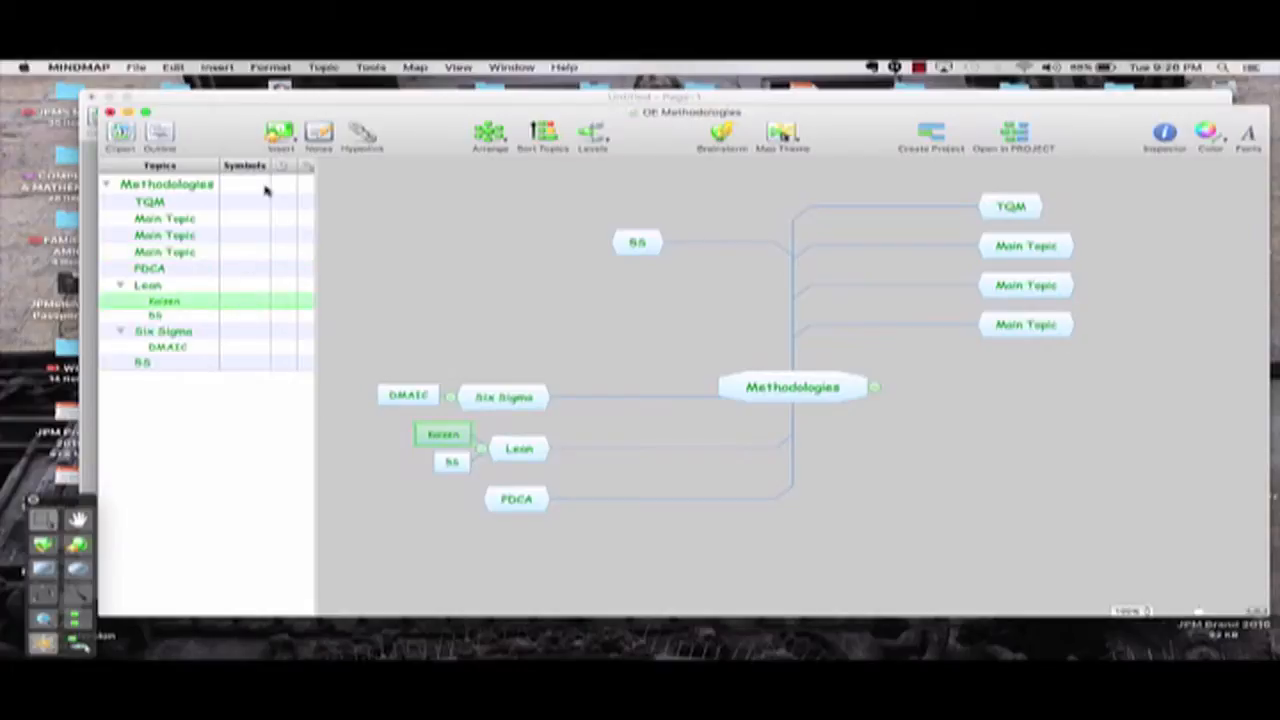
{"action": "left_click", "coordinate": [277, 140]}
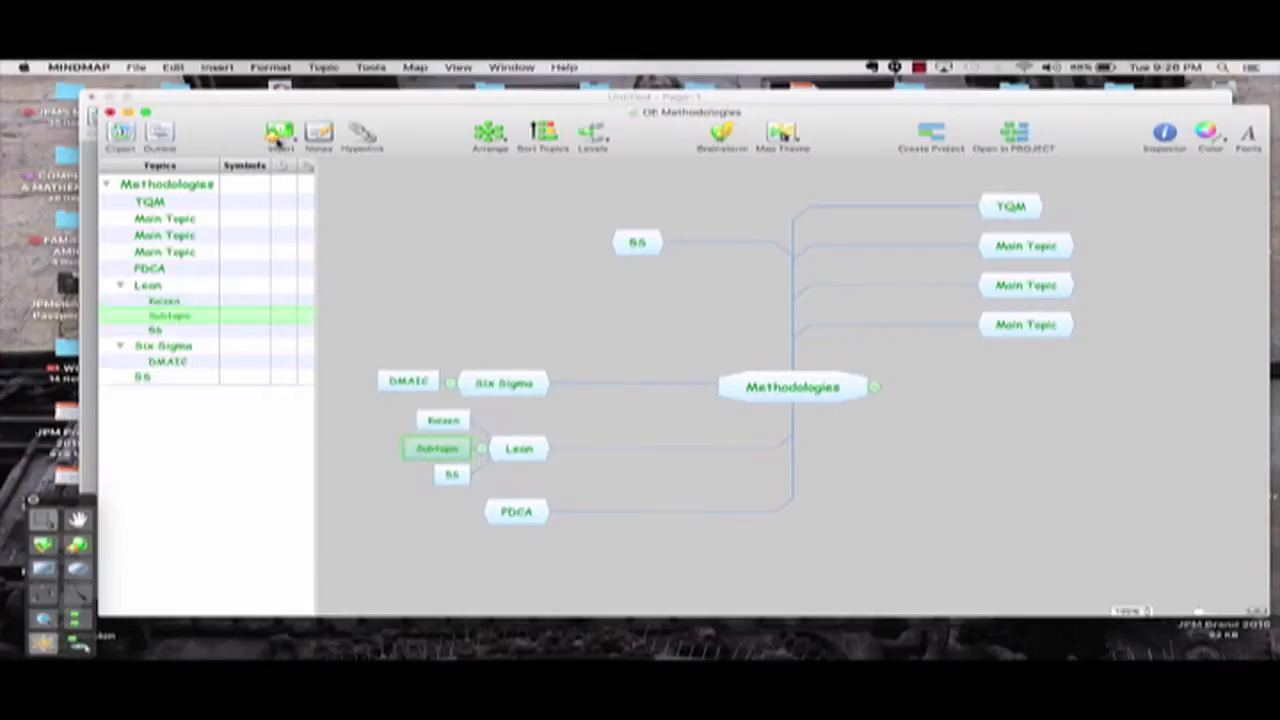
{"action": "left_click", "coordinate": [277, 140]}
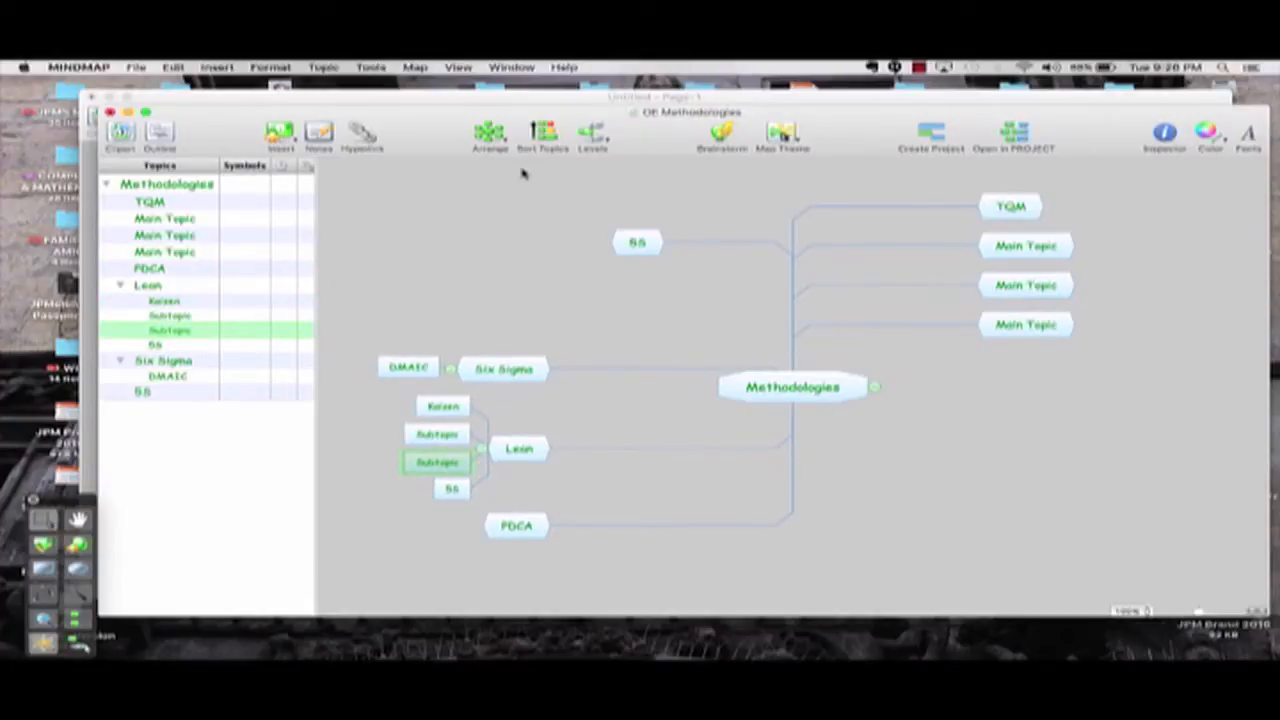
- Review the map's available export formats, including MS Project, and leave without exporting
{"action": "left_click", "coordinate": [380, 66]}
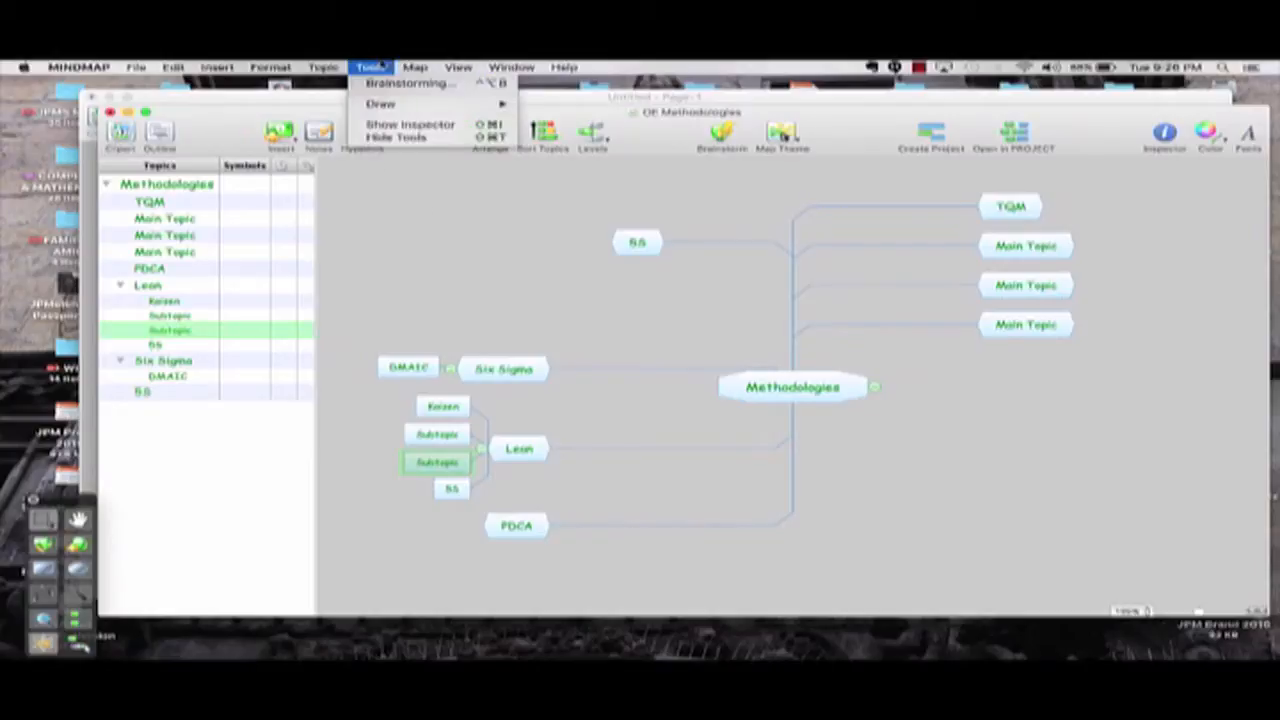
{"action": "mouse_move", "coordinate": [467, 65]}
{"action": "mouse_move", "coordinate": [136, 66]}
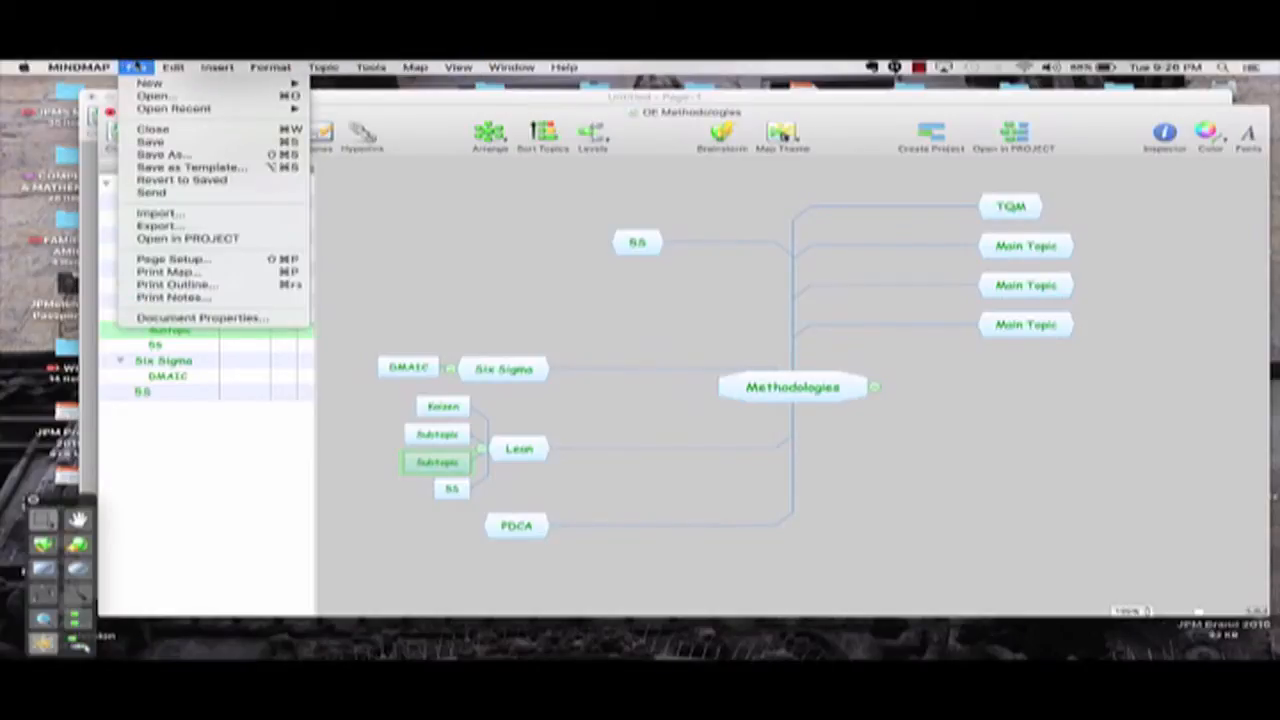
{"action": "left_click", "coordinate": [158, 228]}
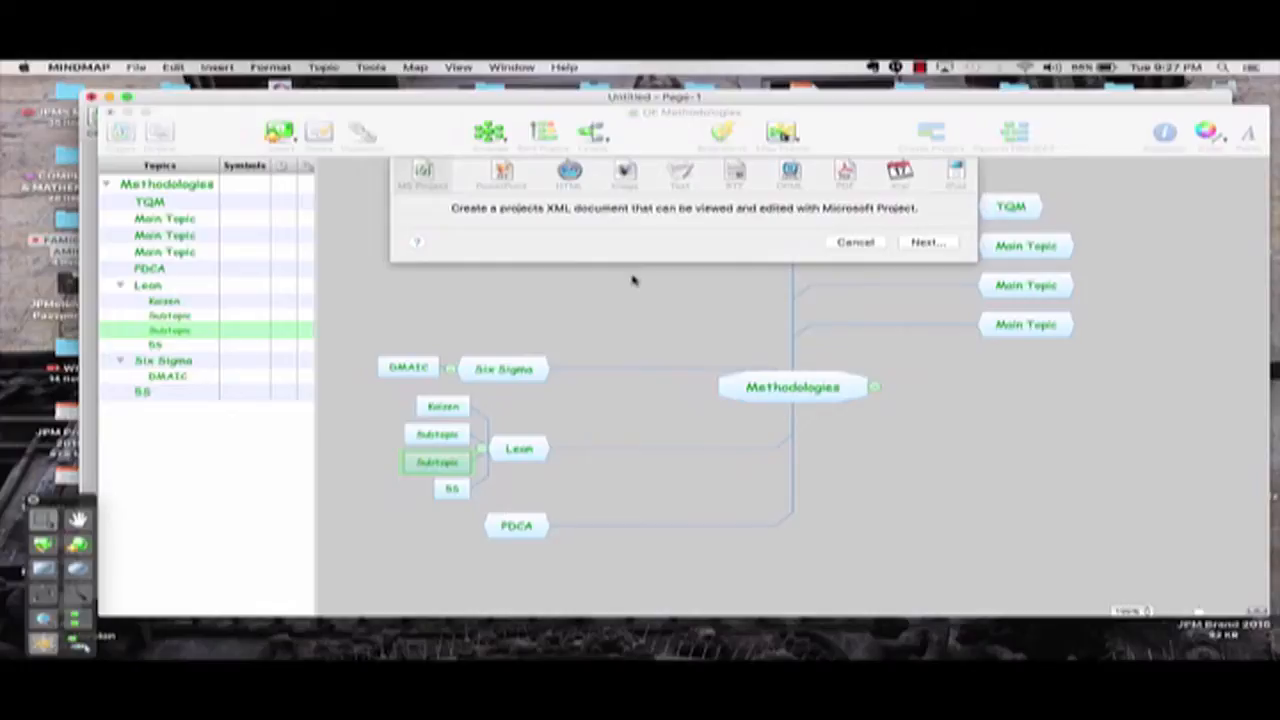
{"action": "left_click", "coordinate": [855, 242]}
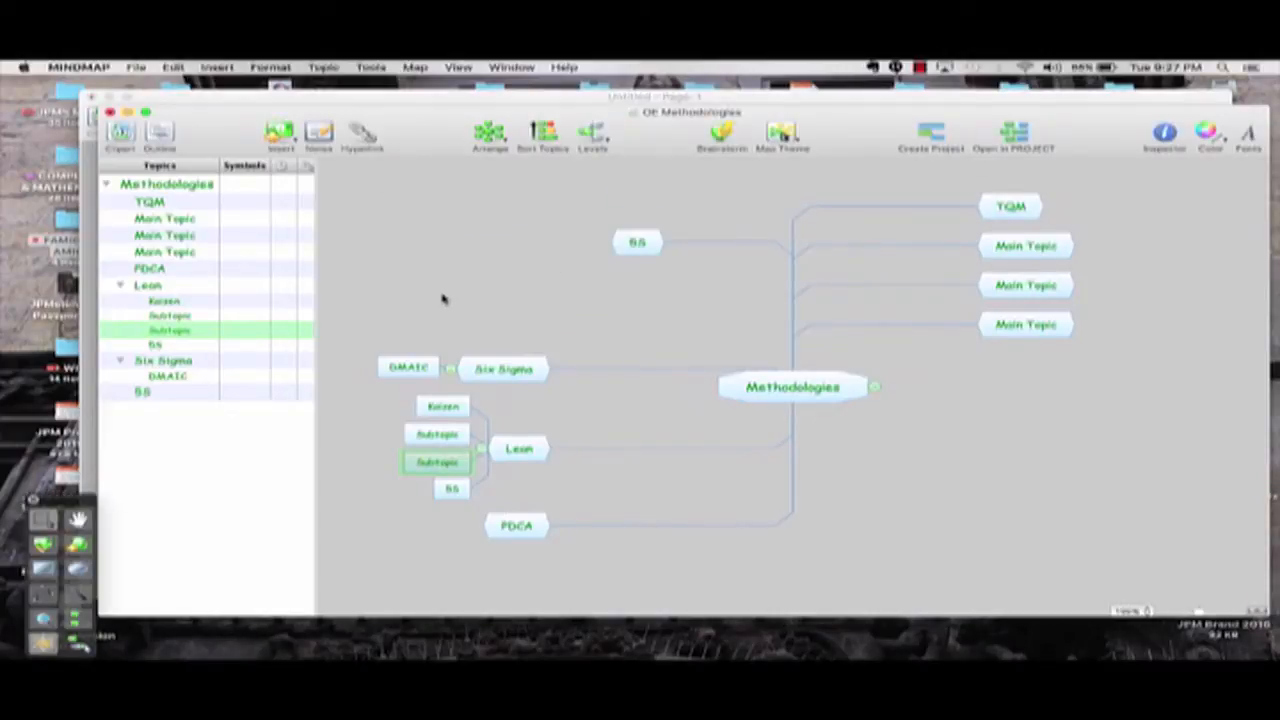